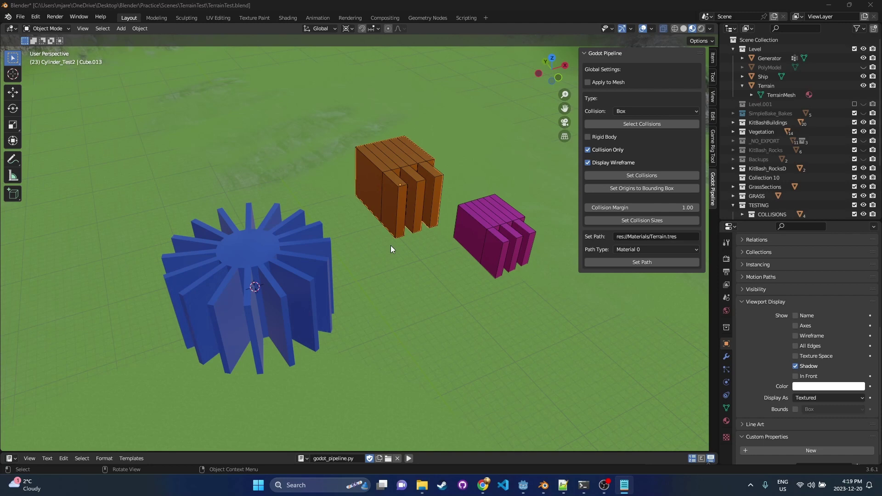
Step: Examine the blue cylinder and the orange cube's collision piece from several angles, and save the file
left_click(212, 236)
middle_click_drag(312, 254, 271, 224)
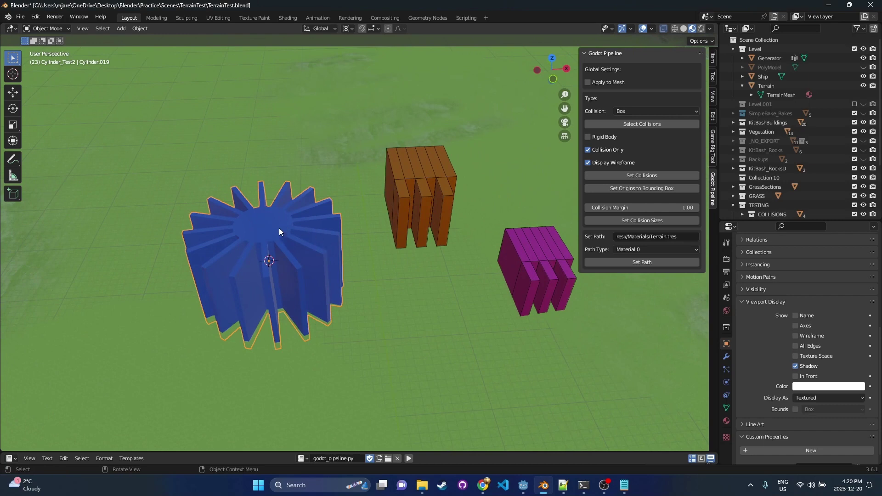
middle_click_drag(284, 226, 319, 258)
middle_click_drag(423, 260, 427, 250)
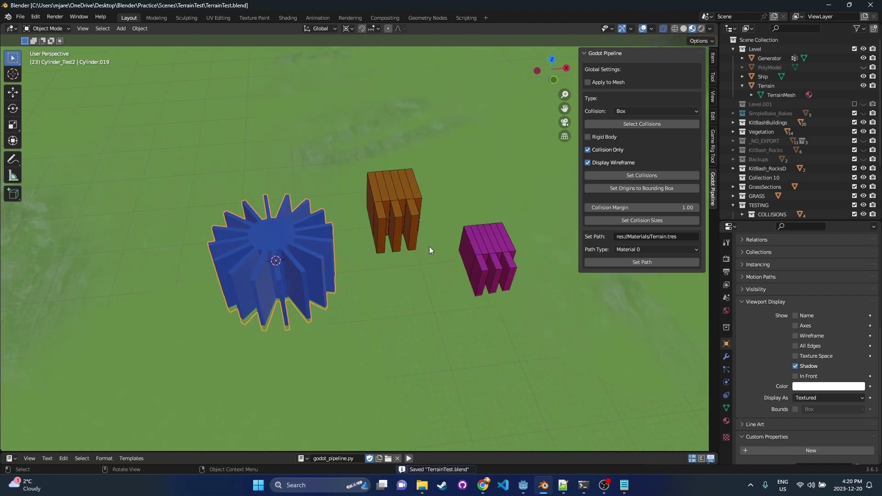
left_click(397, 201)
key("ctrl+s")
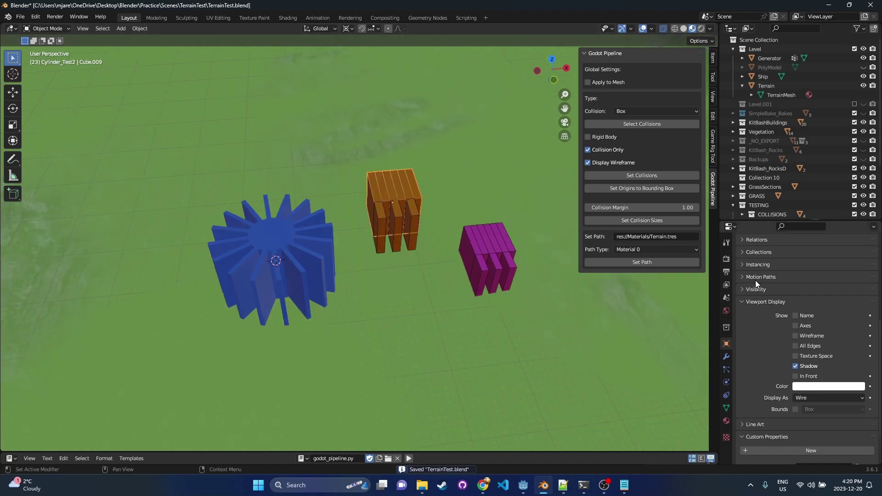
Step: Hide the Cylinder_Test2 and COLLISIONS collections and the Cube.004 mesh so only the orange cube is left showing
scroll(478, 237, "up", 2)
scroll(528, 216, "down", 2)
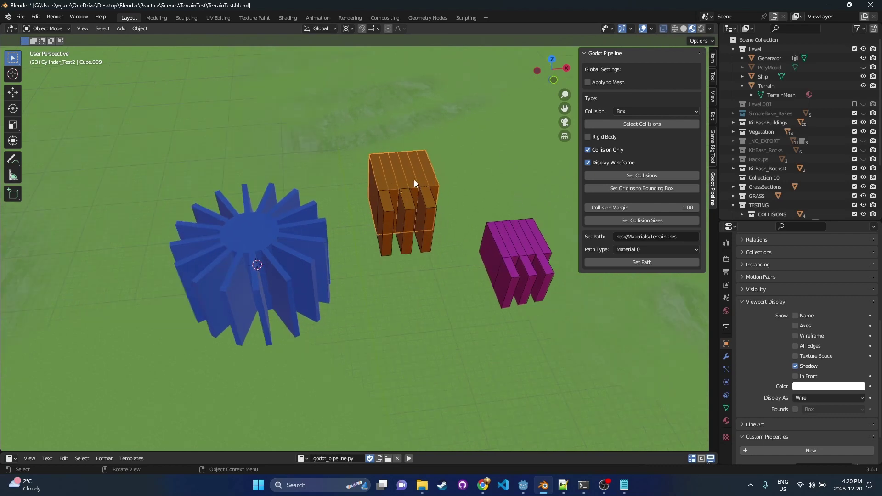
left_click(315, 268)
scroll(814, 165, "down", 3)
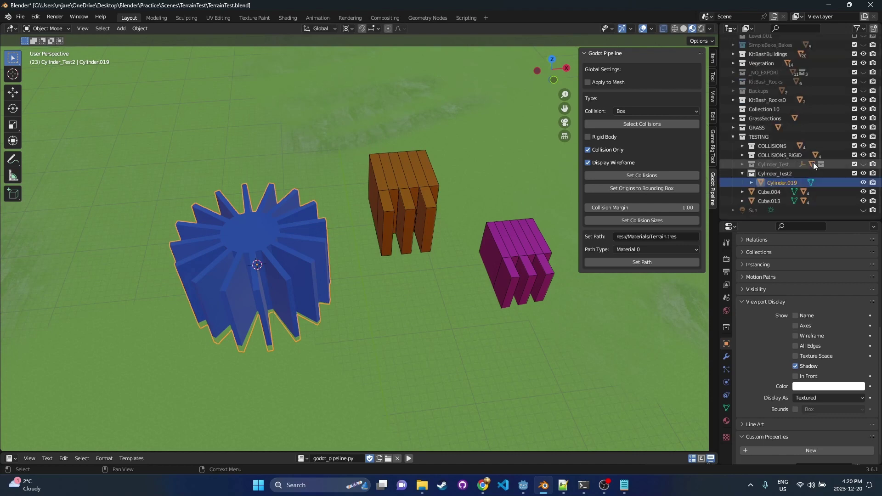
left_click(863, 174)
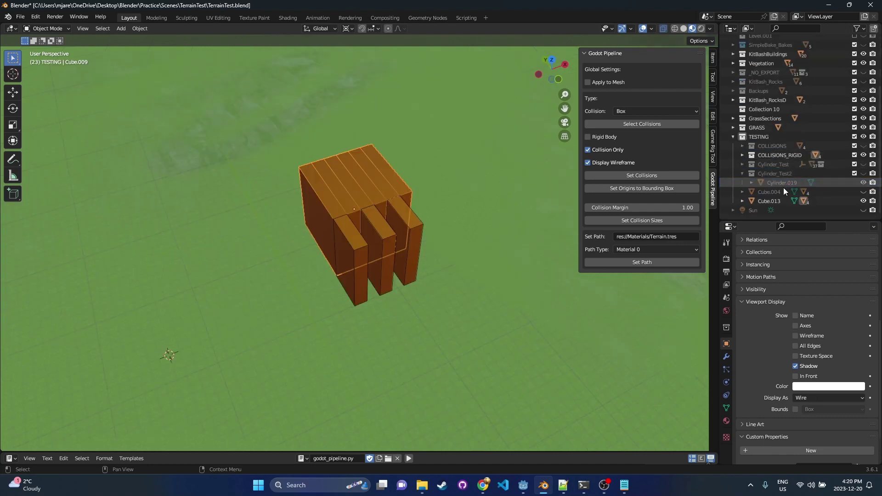
Step: Select the Cube.013 parent mesh and examine the collision pieces around it from different angles
left_click(777, 200)
scroll(461, 198, "down", 3)
scroll(828, 192, "up", 1)
scroll(369, 230, "up", 3)
middle_click_drag(404, 213, 322, 241, "shift")
scroll(379, 242, "up", 2)
middle_click_drag(429, 247, 386, 247)
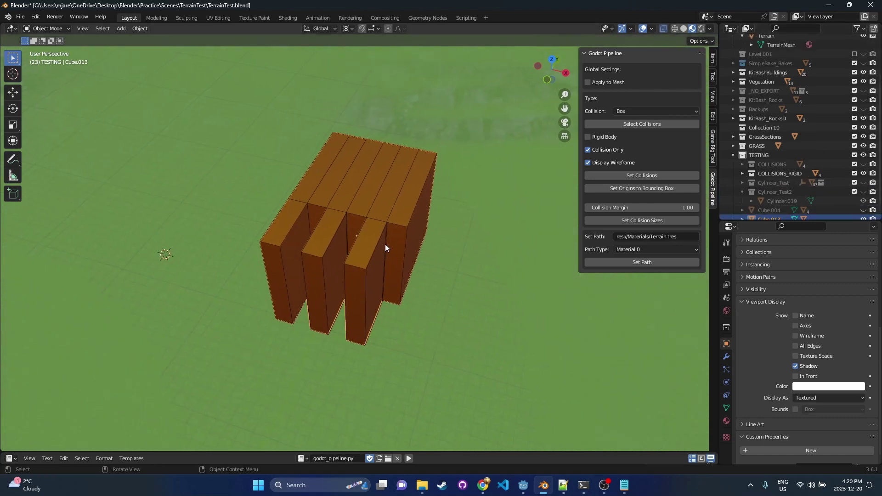
scroll(827, 192, "down", 1)
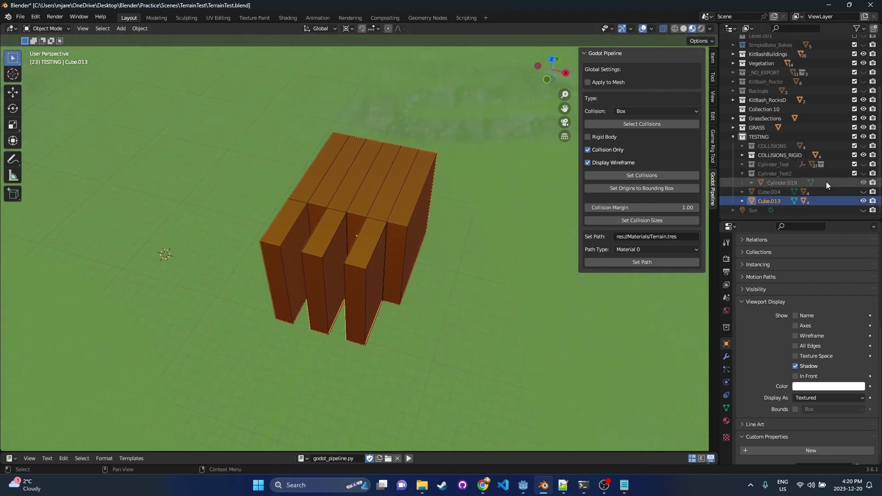
Step: Hide the COLLISIONS_RIGID collection and examine Cube.013's bare geometry and its collision custom property
left_click(863, 155)
middle_click_drag(398, 241, 320, 349)
key("Tab")
key("Tab")
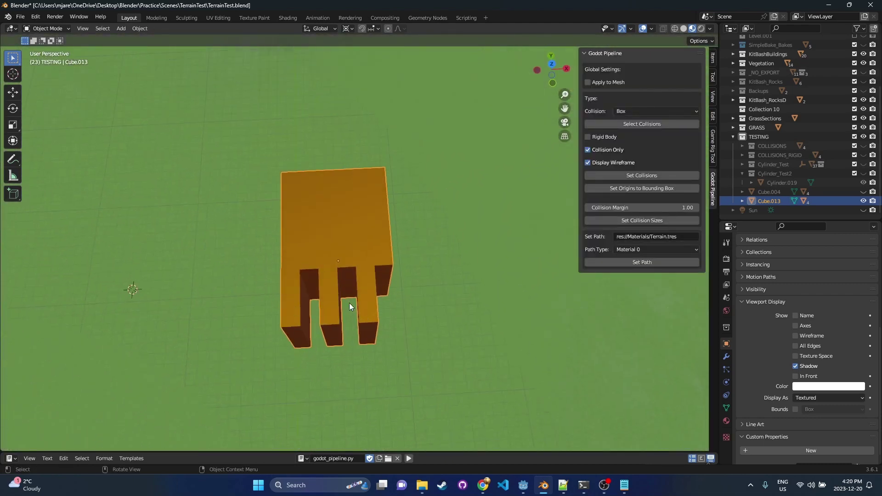
scroll(776, 356, "down", 1)
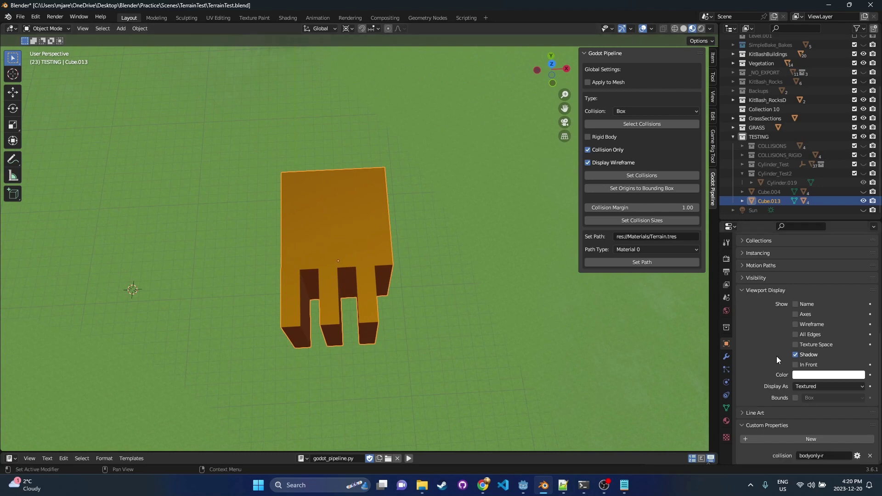
middle_click_drag(439, 221, 343, 162)
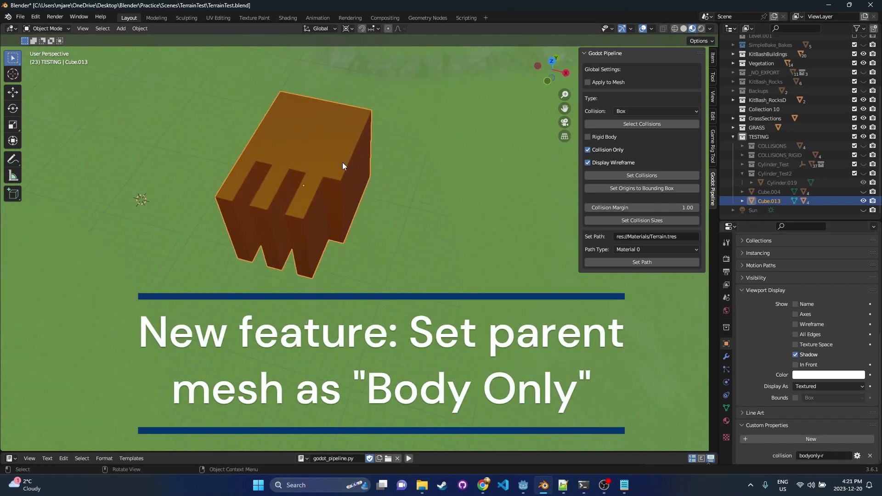
Step: Set Cube.013's collision type to Body Only with Collision Only and Display Wireframe disabled, and apply it to the mesh
left_click(671, 111)
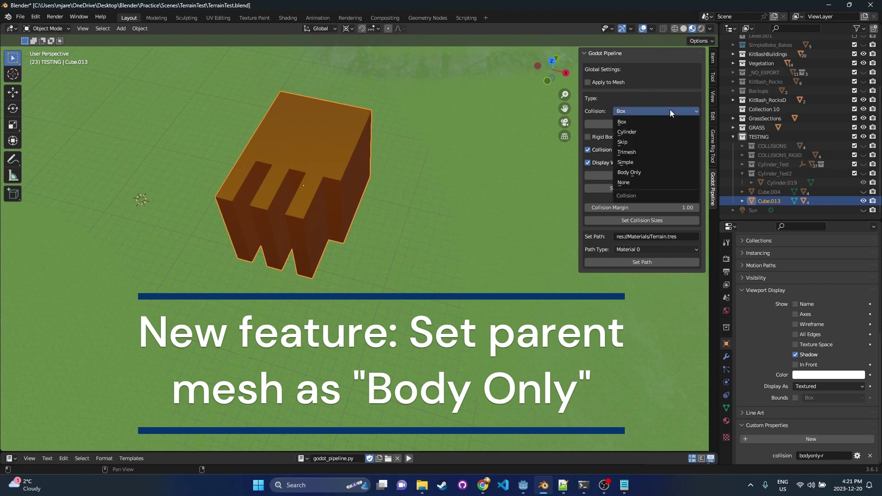
left_click(667, 172)
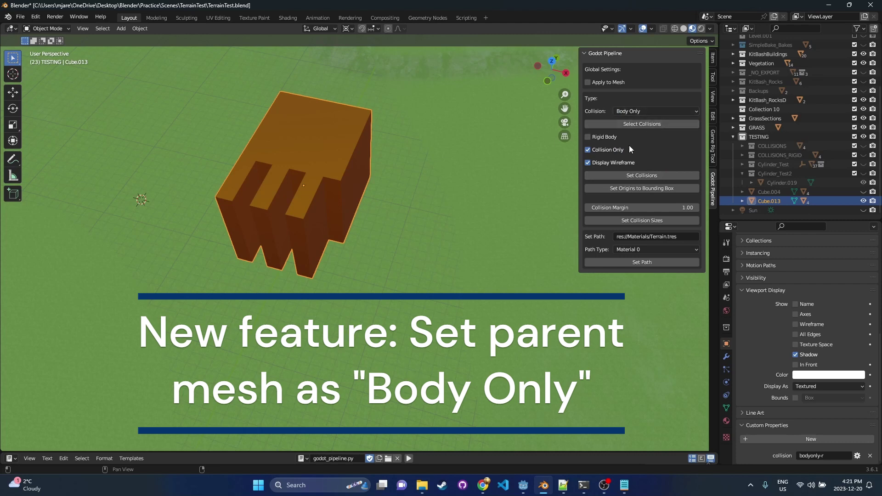
left_click(609, 150)
left_click(641, 162)
left_click(658, 177)
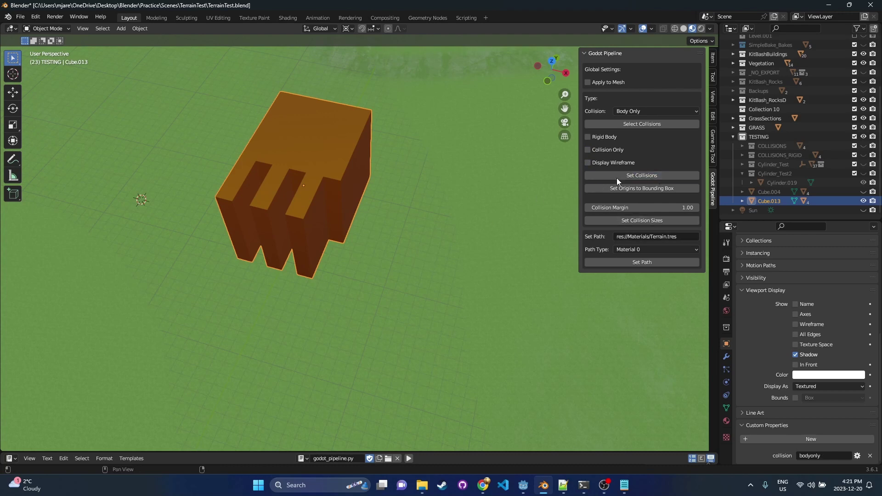
Step: Enable Rigid Body for Cube.013, reapply its collision setting, and check the resulting custom property
left_click(613, 138)
left_click(632, 178)
left_click(832, 456)
Step: Show the COLLISIONS_RIGID pieces around the orange cube again, keep COLLISIONS hidden, and save the file
left_click(863, 146)
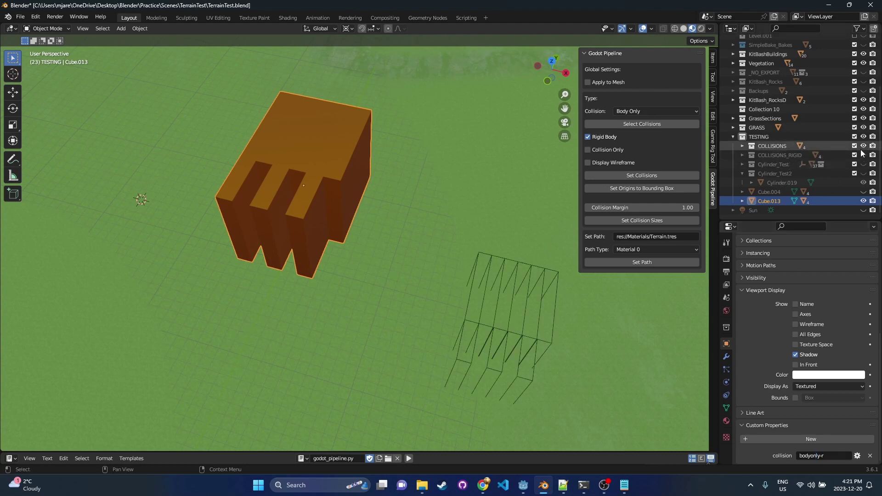
left_click(863, 146)
left_click(863, 156)
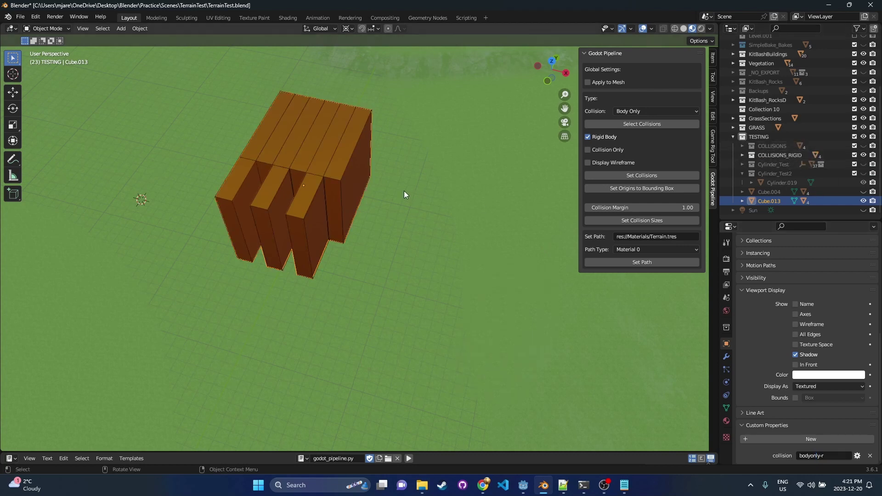
middle_click_drag(390, 190, 396, 230, "shift")
scroll(406, 228, "down", 3)
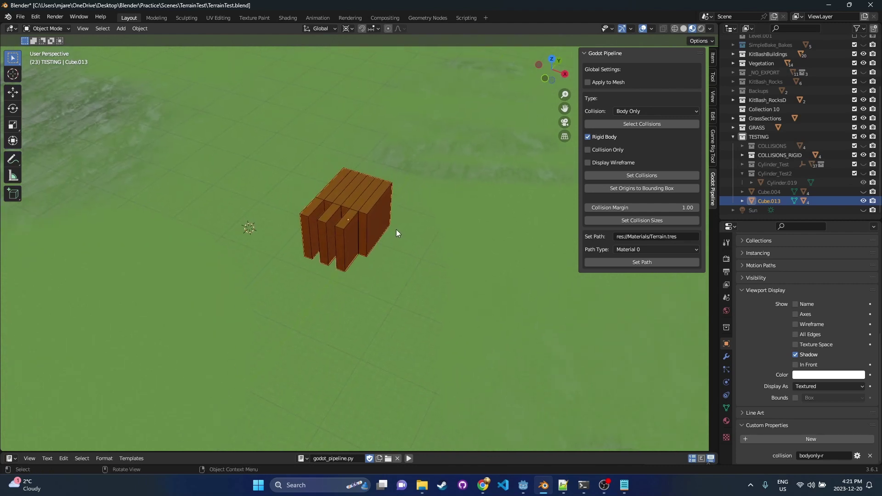
key("ctrl+s")
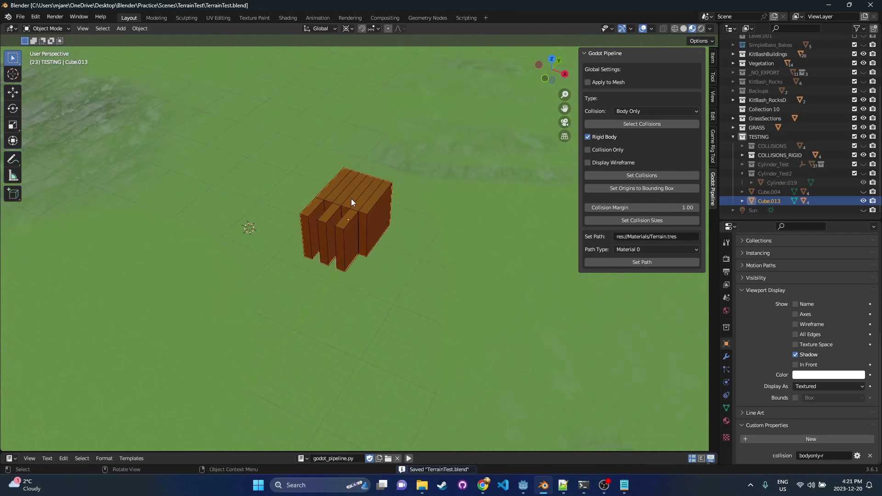
middle_click_drag(408, 296, 360, 255)
scroll(359, 252, "up", 3)
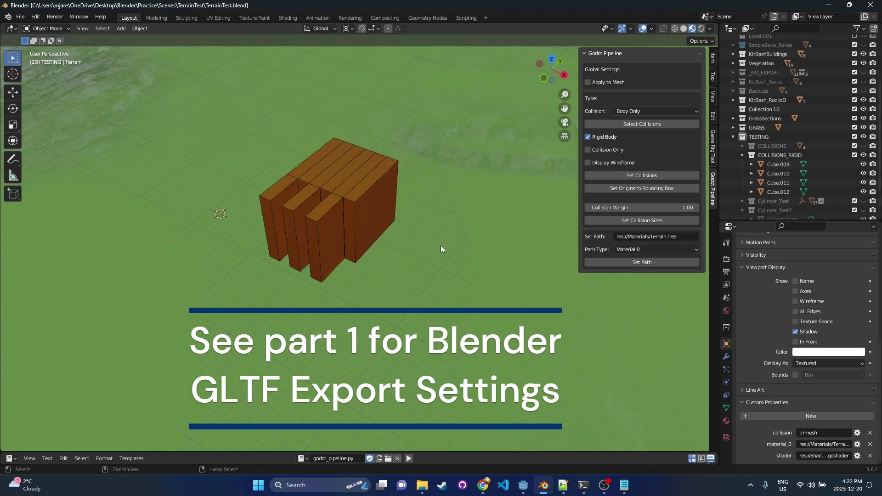
Step: Switch to Godot, instance Andarin.gltf in the TestOutdoor scene, and make the instance local
key("alt+Tab")
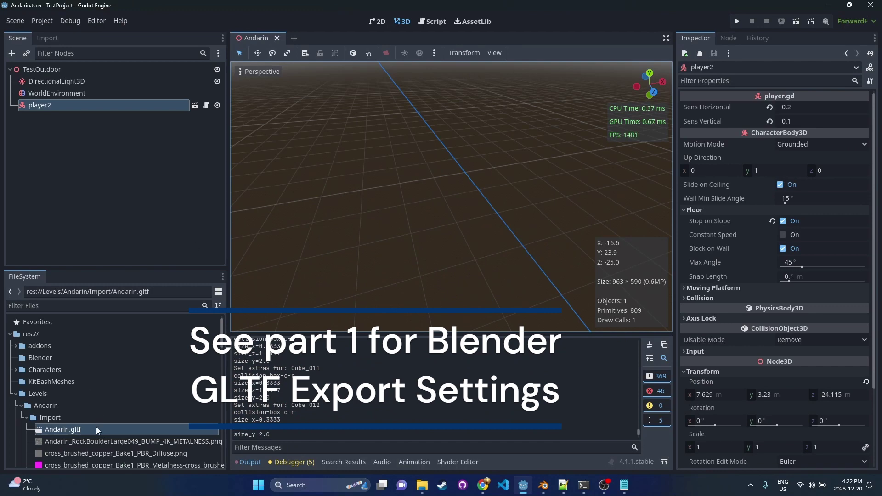
left_click_drag(69, 432, 54, 121)
right_click(54, 120)
left_click(122, 424)
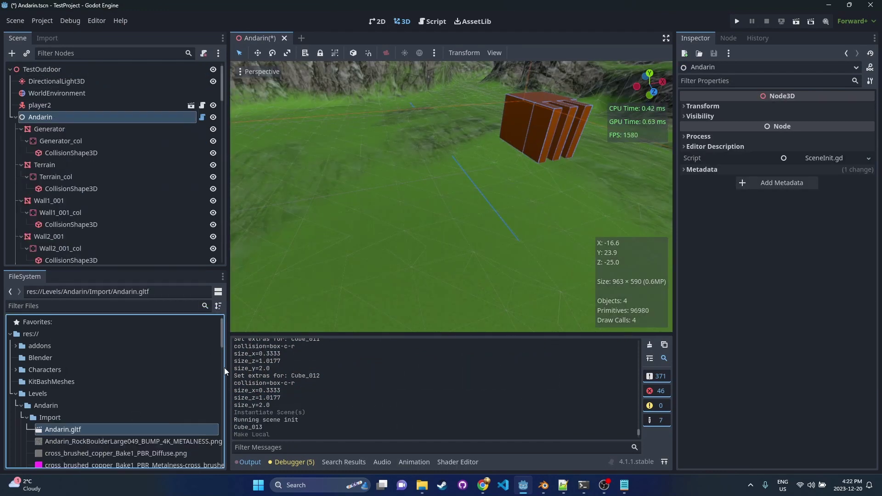
Step: Fly around the imported orange block in the 3D view to check it, and save the scene
right_click_drag(346, 327, 345, 322)
key("d")
right_click_drag(496, 192, 496, 189)
key("s")
key("d")
key("w")
key("ctrl+s")
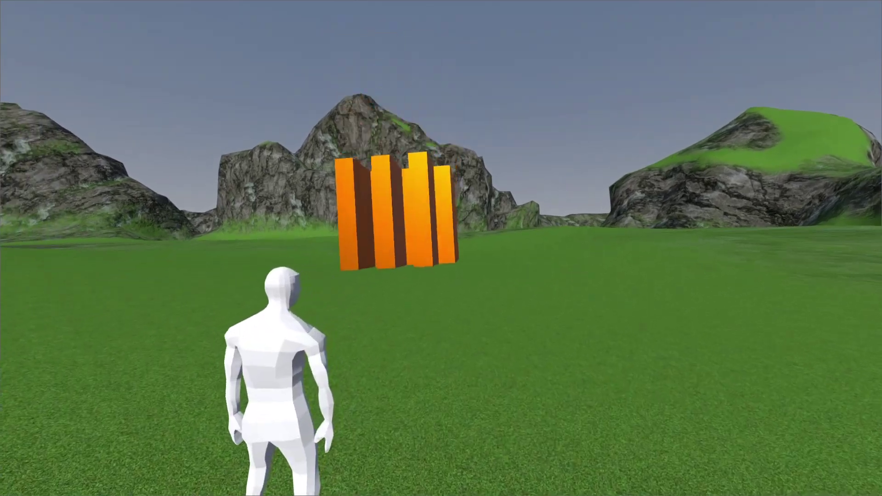
Step: Walk the character up to the orange block in the running game to test its collision
key("w")
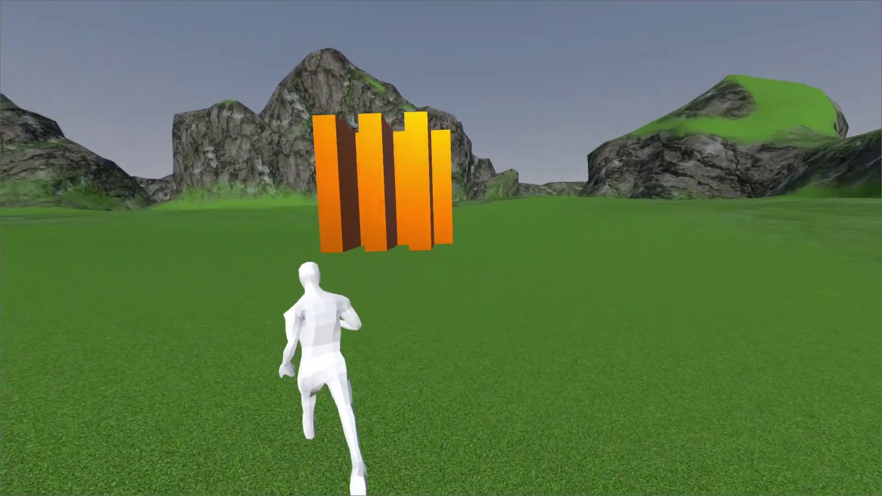
key("w")
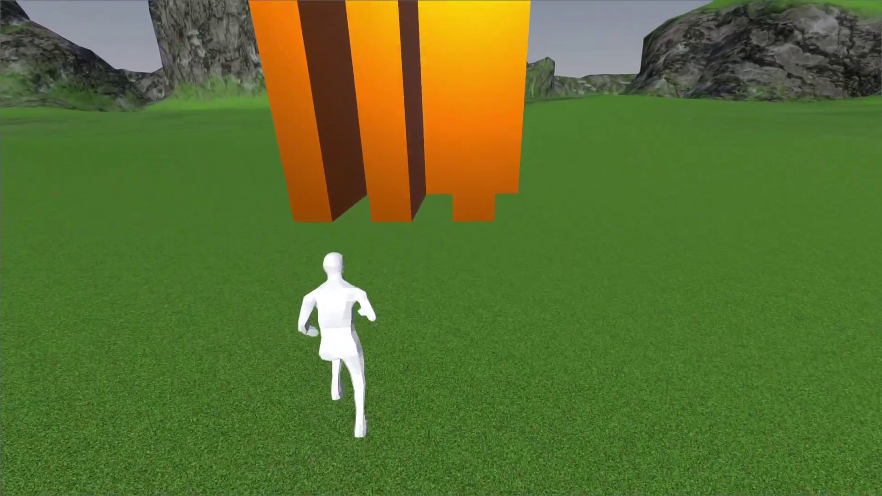
key("w")
key("d")
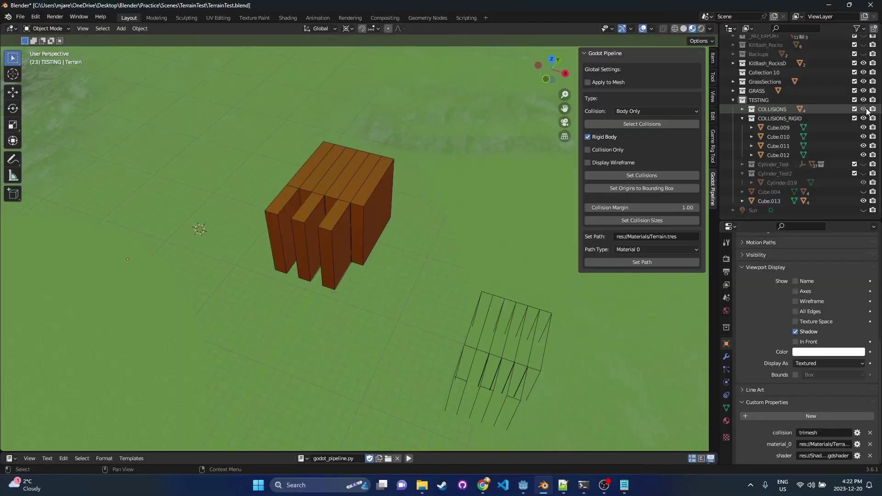
Step: Switch to Blender, show the Cylinder_Test2 collection, and inspect a fin collision piece in Cylinder_Test before hiding that collection
middle_click_drag(405, 276, 460, 248)
left_click_drag(863, 173, 863, 164)
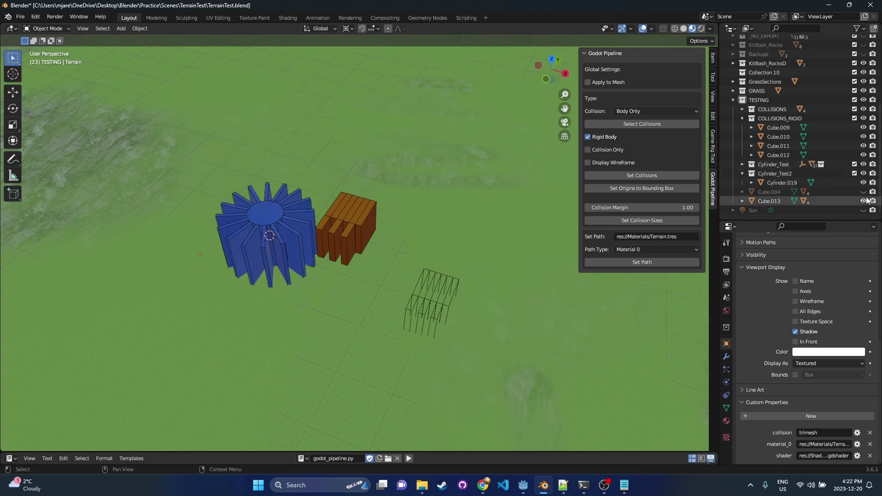
left_click(243, 252)
middle_click_drag(274, 213, 337, 226, "shift")
scroll(318, 207, "up", 2)
scroll(301, 233, "up", 2)
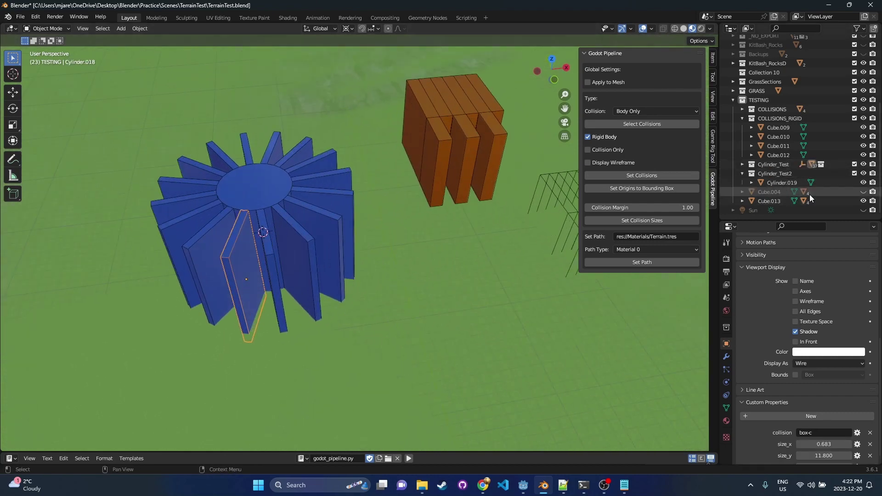
left_click(863, 164)
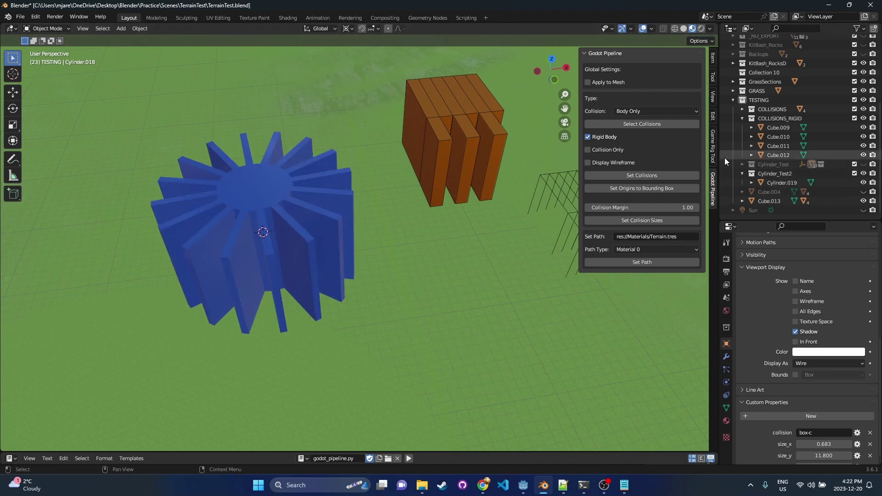
Step: Hide Cube.013 and the COLLISIONS and COLLISIONS_RIGID collections, leaving only the blue cylinder of the test objects
scroll(474, 153, "down", 2)
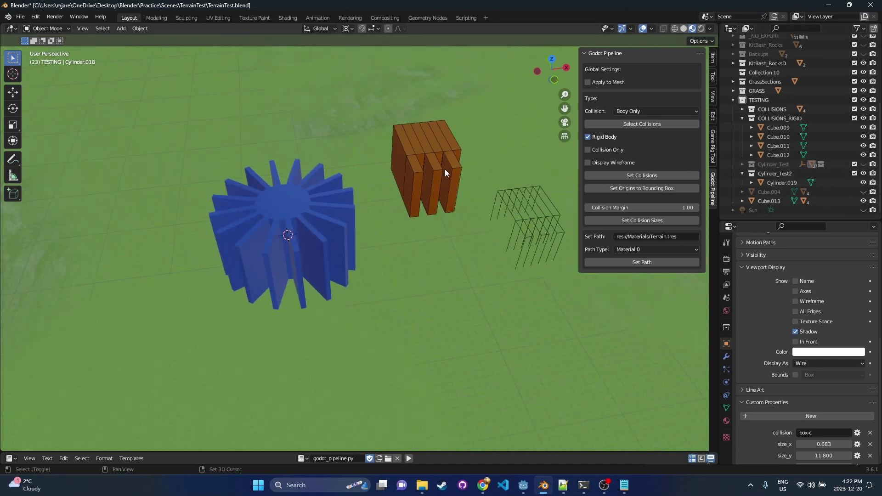
left_click(863, 200)
left_click(863, 118)
left_click(863, 109)
Step: Select the Cylinder.019 mesh, centre it for inspection, and save the file
scroll(256, 231, "up", 3)
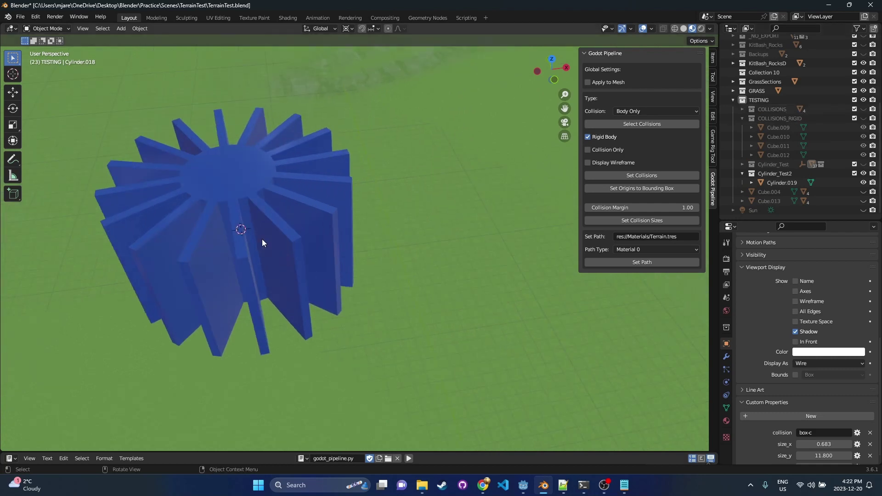
left_click(274, 212)
middle_click_drag(274, 213, 422, 268, "shift")
key("ctrl+s")
scroll(451, 246, "down", 1)
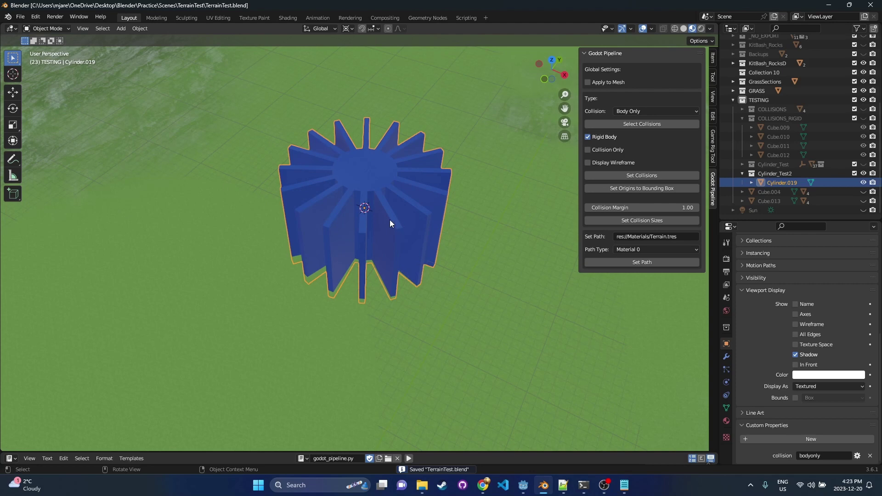
Step: In Edit Mode with X-ray on, select all vertices of Cylinder.019's central core from the top view, excluding the outer fin ends
scroll(390, 220, "down", 3)
scroll(390, 219, "up", 2)
key("Tab")
scroll(404, 203, "up", 3)
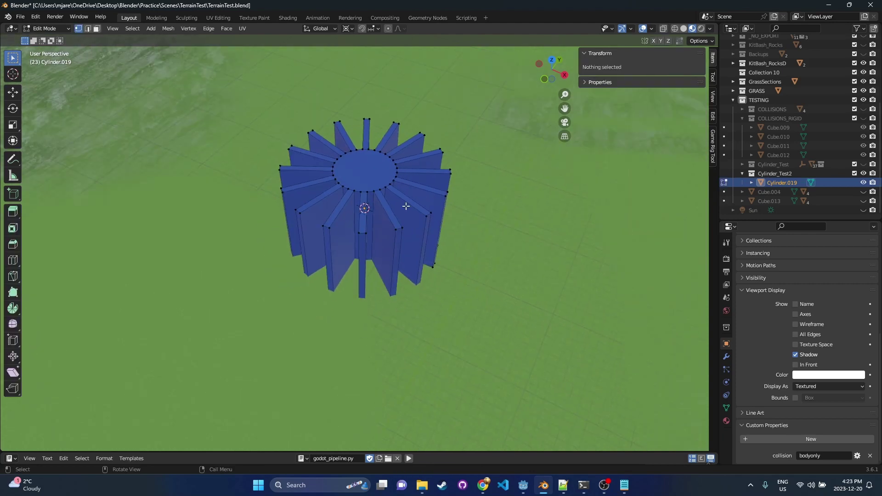
middle_click_drag(411, 229, 422, 212)
key("alt+z")
key("KP_7")
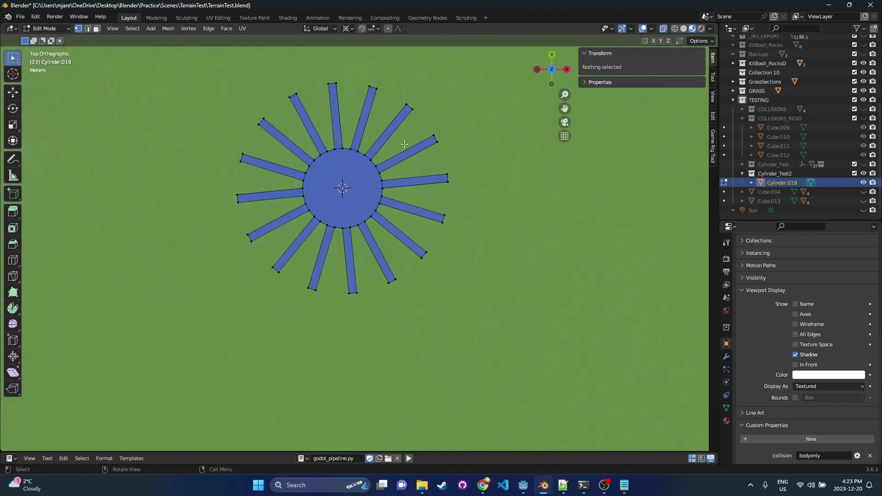
left_click_drag(406, 141, 278, 240)
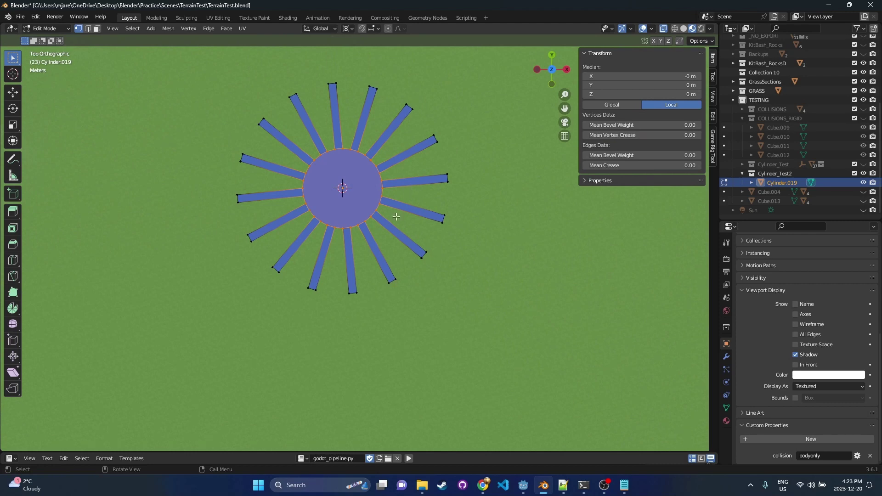
mouse_move(397, 216)
middle_mouse_down()
mouse_move(391, 186)
mouse_move(405, 214)
middle_mouse_up()
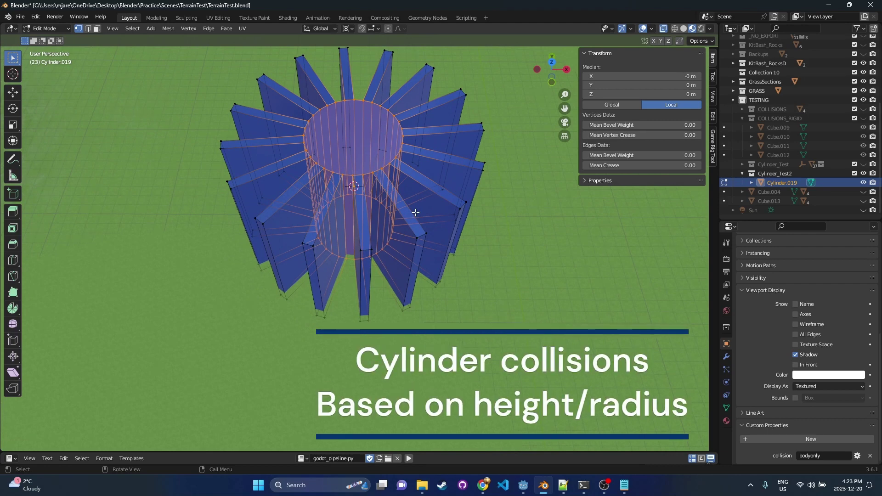
Step: Separate an in-place duplicate of the selected core into its own object and hide the original Cylinder.019
scroll(415, 212, "down", 3)
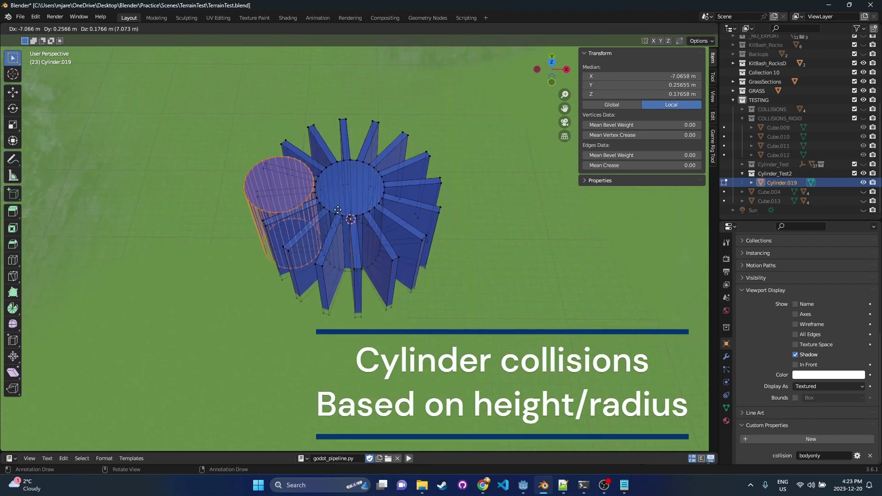
key("p")
left_click(382, 206)
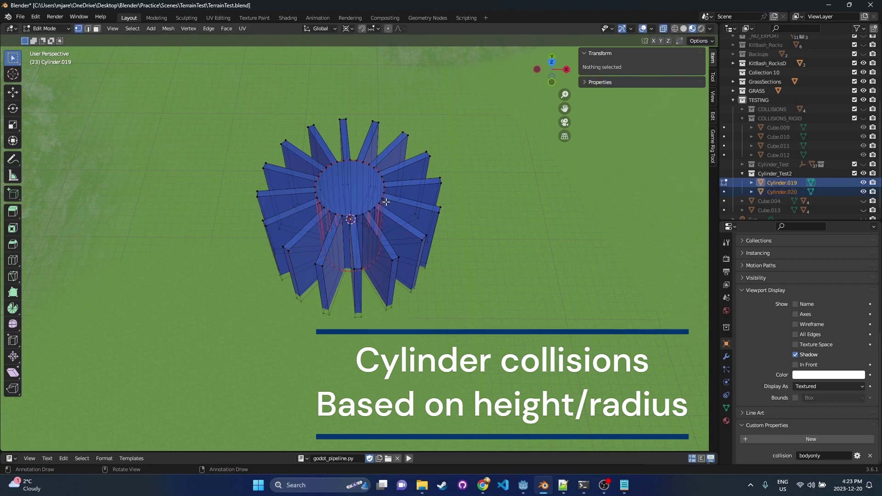
left_click(782, 192)
left_click(863, 182)
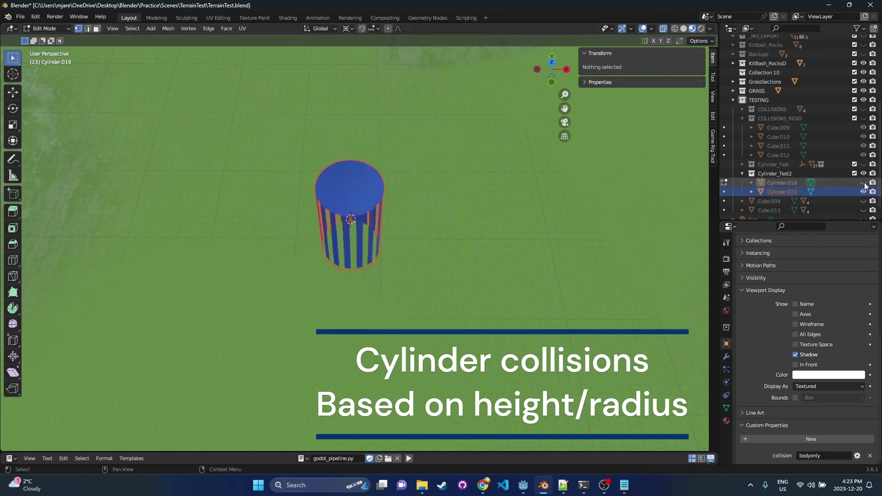
key("Tab")
Step: Give the separated core a Cylinder collision with Collision Only and Display Wireframe enabled
left_click(366, 198)
middle_click_drag(366, 198, 340, 246)
scroll(348, 229, "up", 2)
middle_click_drag(353, 216, 507, 220)
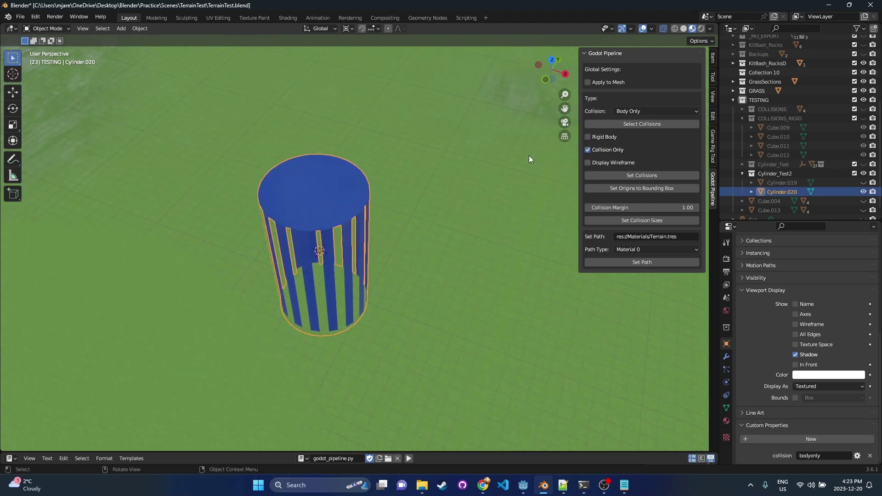
left_click(625, 163)
left_click(641, 111)
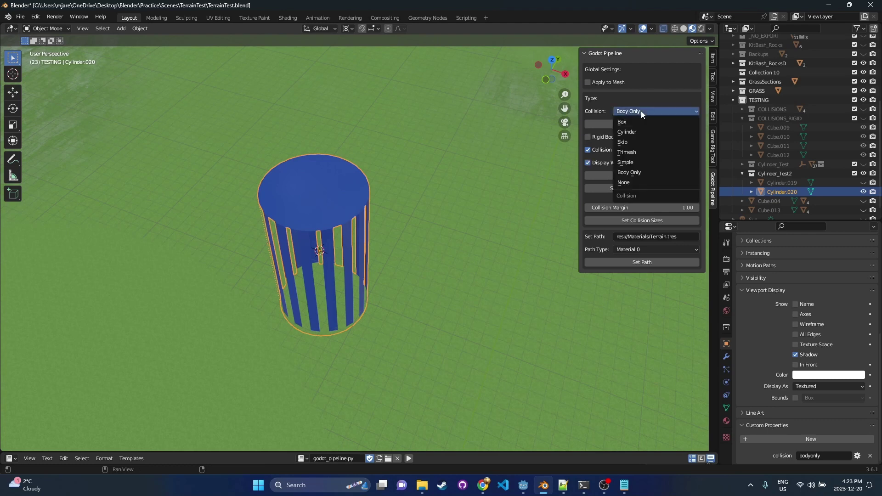
left_click(648, 131)
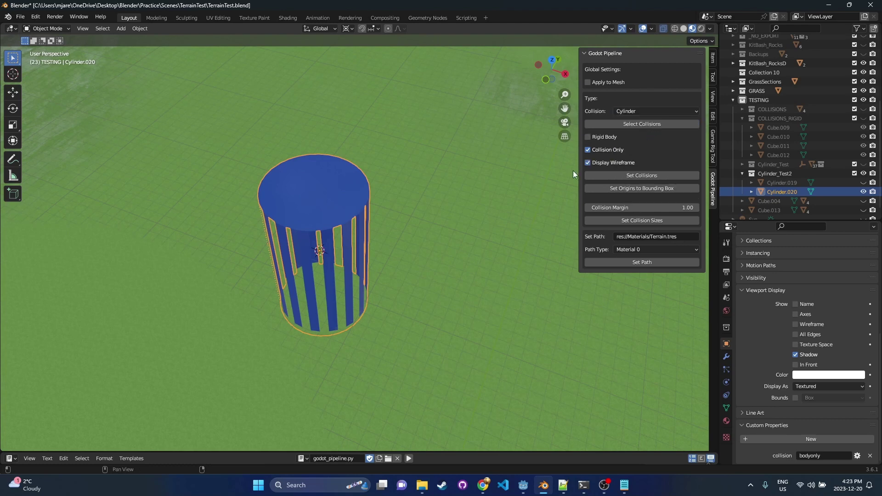
left_click(642, 176)
middle_click_drag(341, 239, 364, 218)
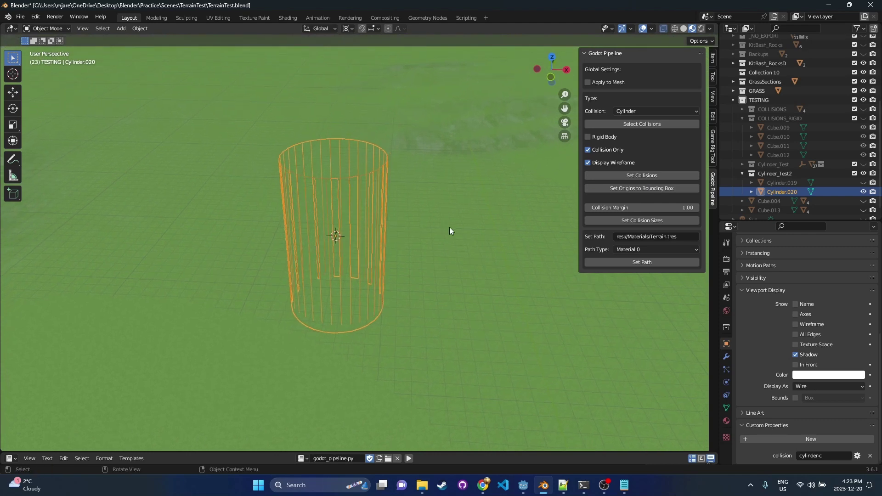
Step: Check the core piece's rotation and scale, and set its collision sizes with a collision margin of 1.00
scroll(443, 230, "down", 2)
scroll(355, 222, "up", 3)
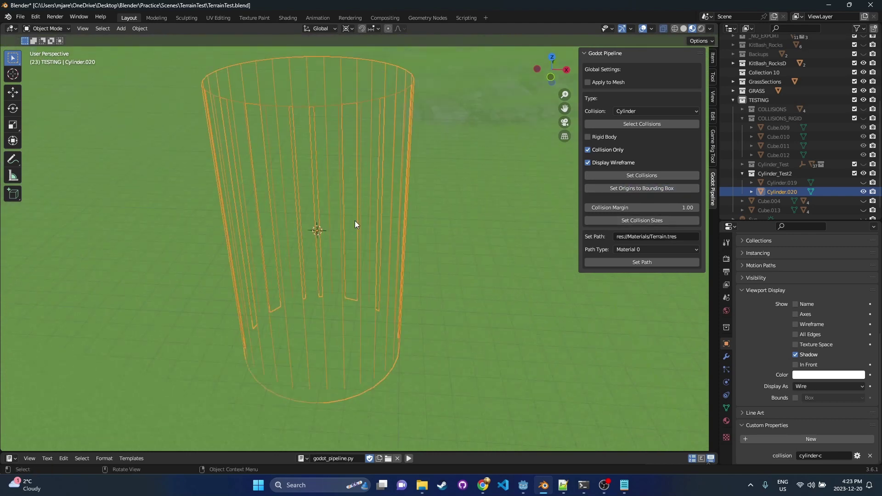
middle_click_drag(354, 222, 361, 235)
scroll(361, 236, "down", 3)
left_click(713, 57)
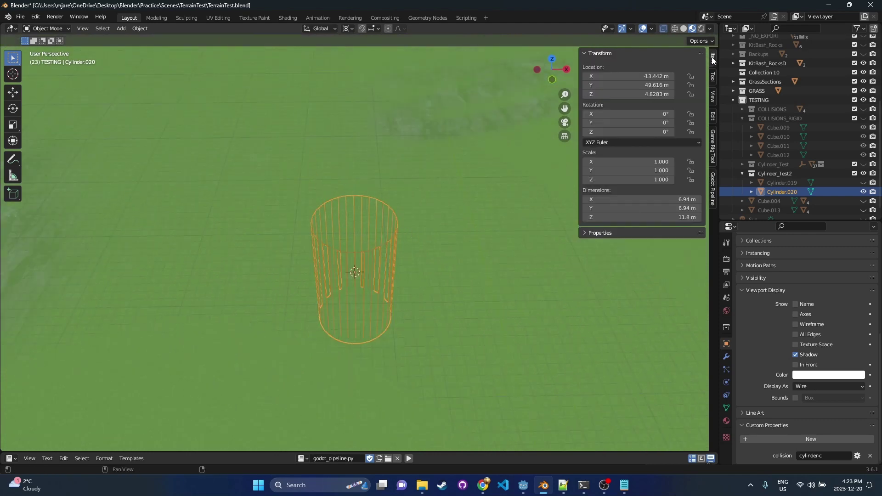
left_click(712, 186)
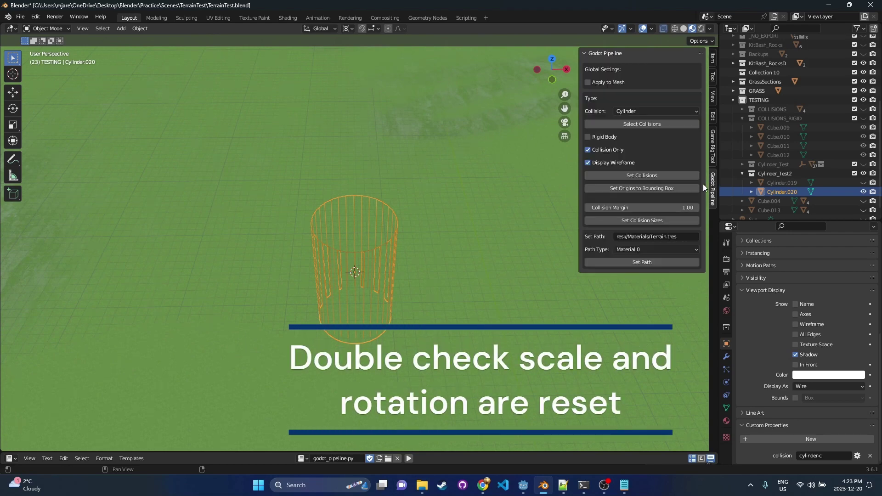
left_click(655, 222)
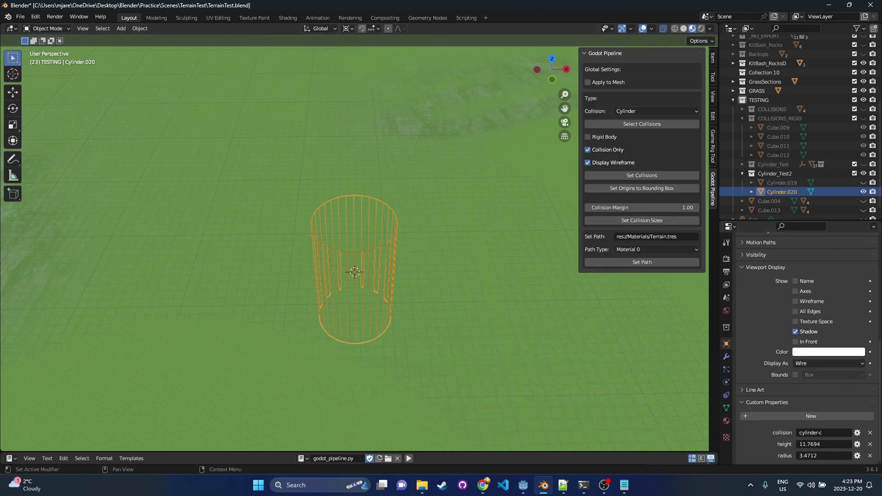
mouse_move(358, 269)
middle_mouse_down()
mouse_move(366, 284)
mouse_move(356, 260)
middle_mouse_up()
scroll(359, 258, "up", 3)
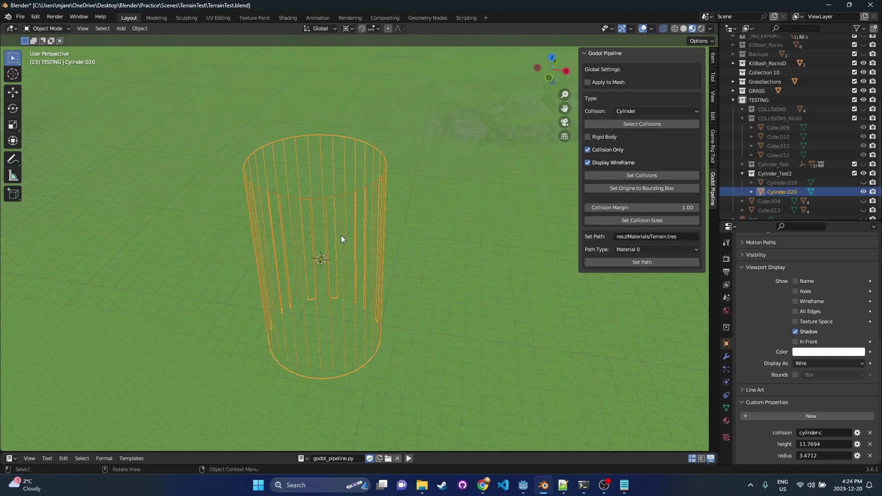
scroll(341, 225, "down", 2)
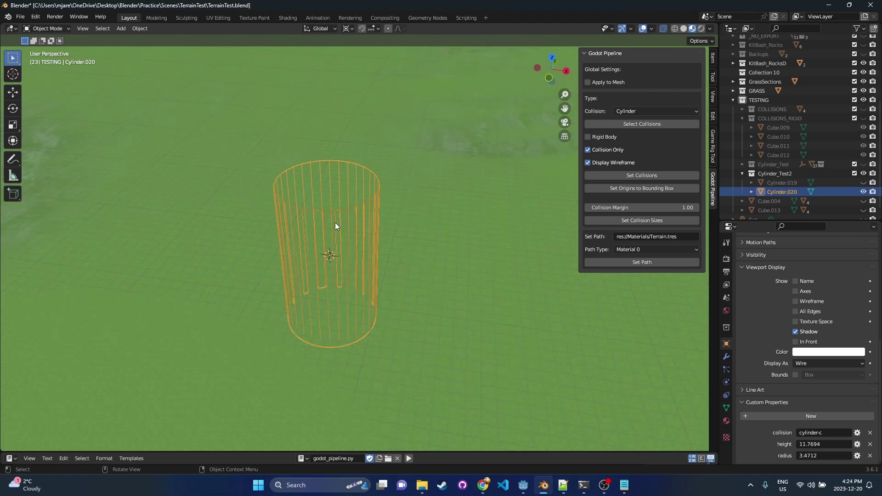
middle_click_drag(335, 222, 333, 193)
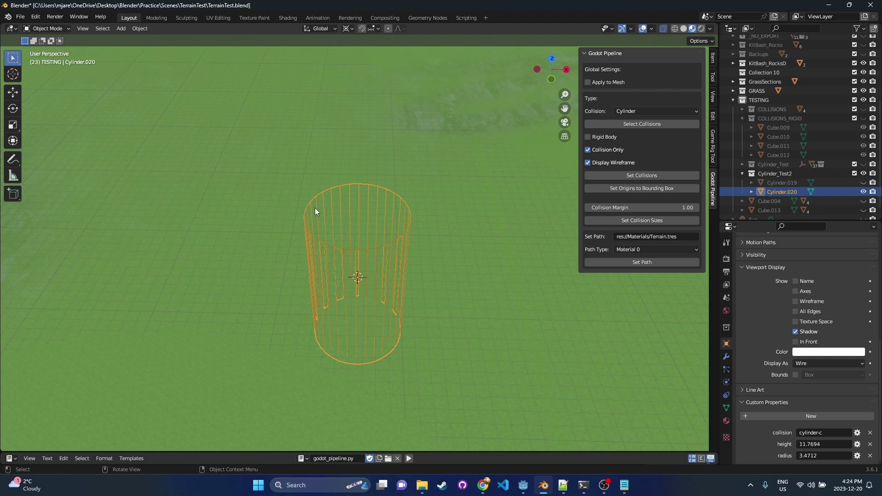
middle_click_drag(309, 219, 370, 253)
middle_click_drag(429, 303, 424, 236)
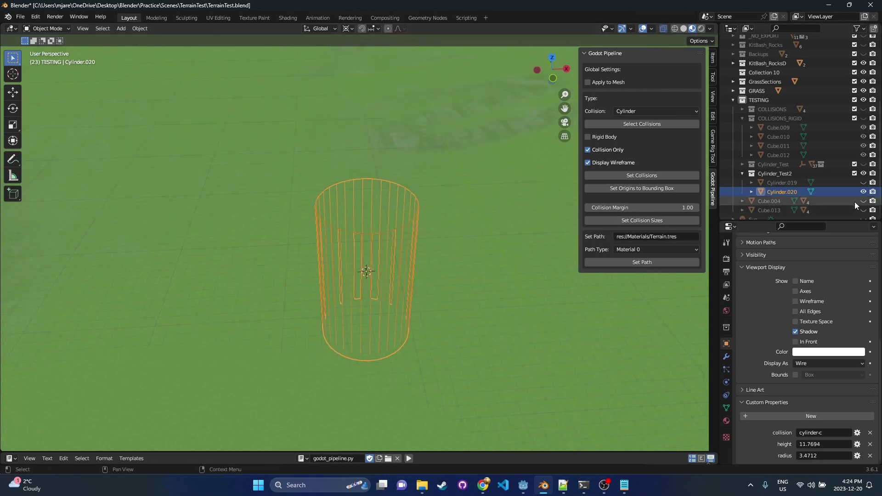
Step: Show the finned Cylinder.019 again, select it, and enter Edit Mode on it
left_click(863, 182)
left_click(381, 262)
key("KP_7")
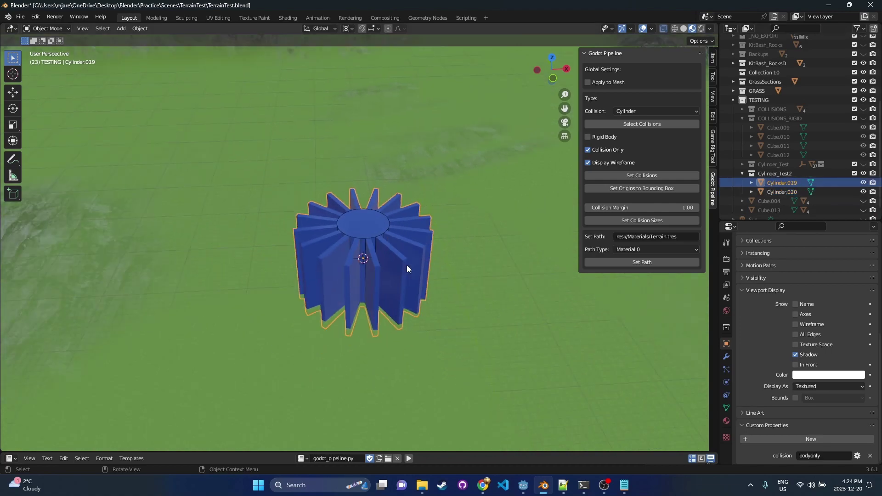
key("Tab")
scroll(390, 264, "up", 3)
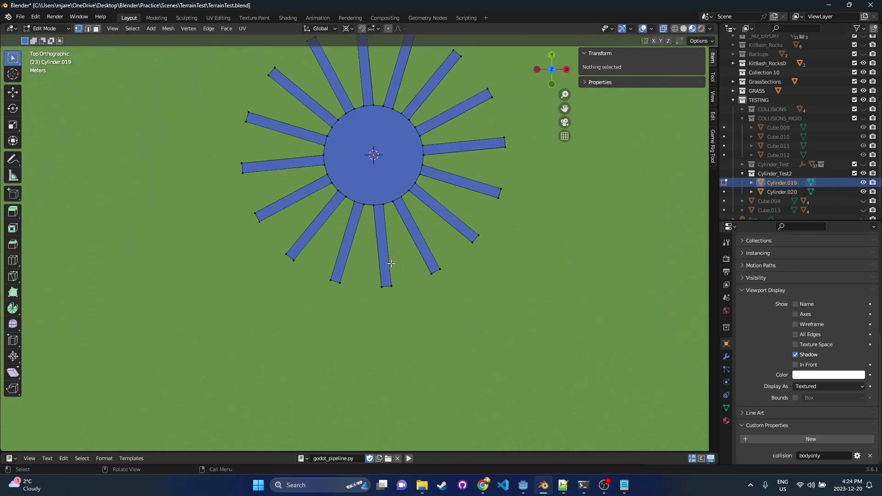
mouse_move(407, 264)
middle_mouse_down()
mouse_move(425, 212)
mouse_move(403, 249)
middle_mouse_up()
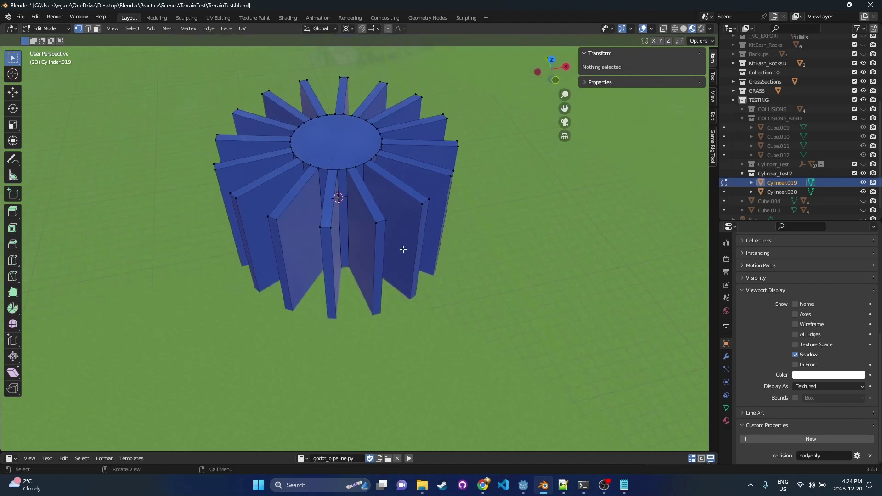
Step: Try to box-select one fin's vertices from the top view, and turn on X-ray to check the selection from the front
key("KP_7")
key("alt+z")
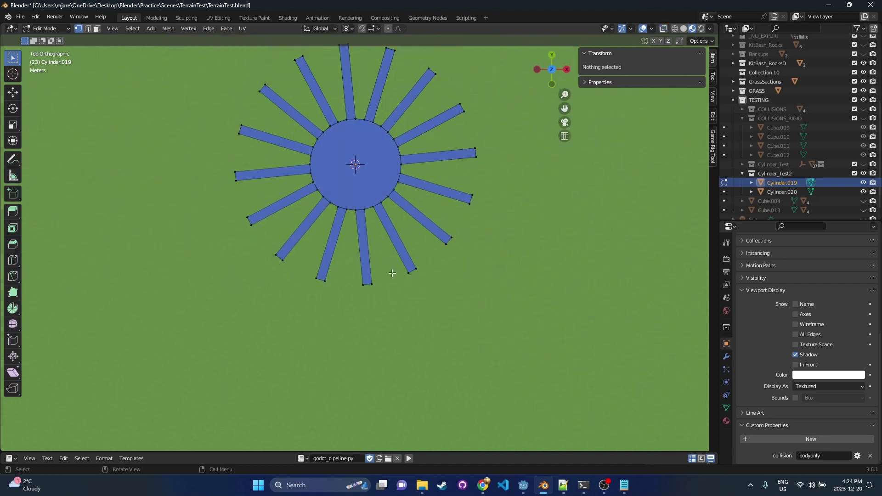
left_click_drag(392, 273, 361, 303)
left_click_drag(367, 202, 354, 221)
middle_click_drag(353, 220, 427, 183)
key("alt+z")
key("KP_1")
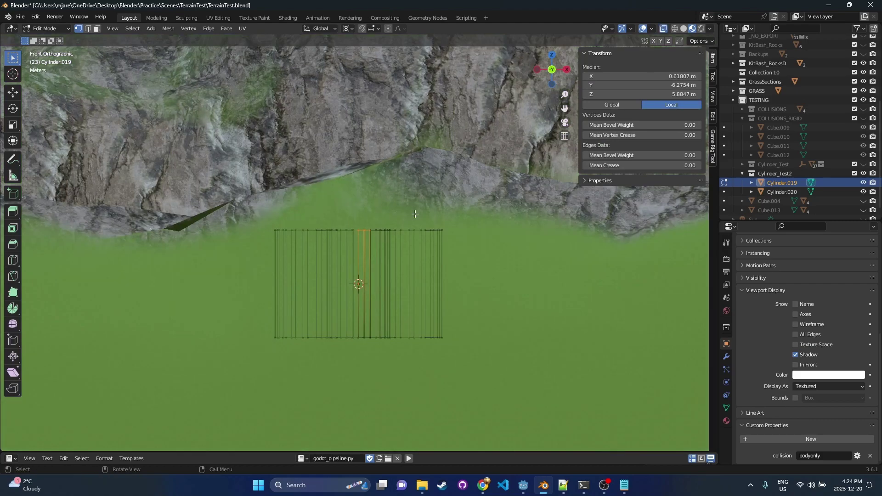
Step: From the top view with X-ray on, select all vertices of the fin just beside the negative Y axis and duplicate them in place
key("KP_7")
left_click(365, 277)
left_click_drag(380, 279, 355, 309)
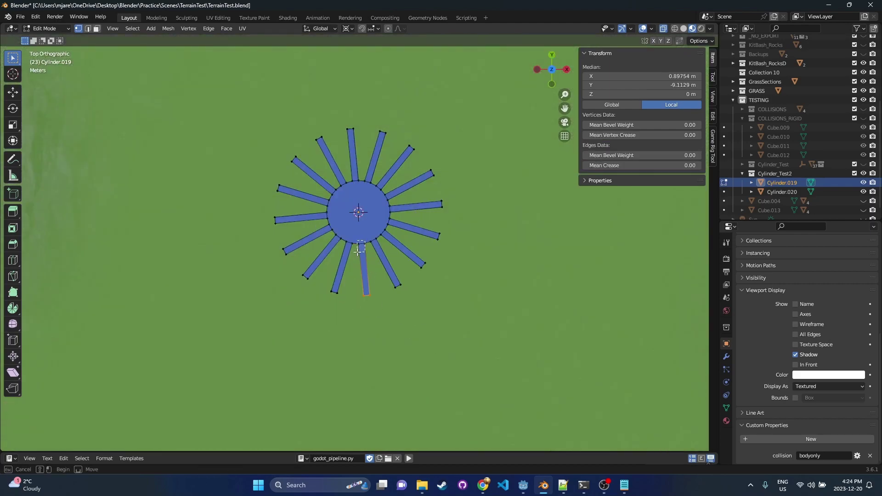
left_click(360, 250, "alt")
key("shift+d")
key("Escape")
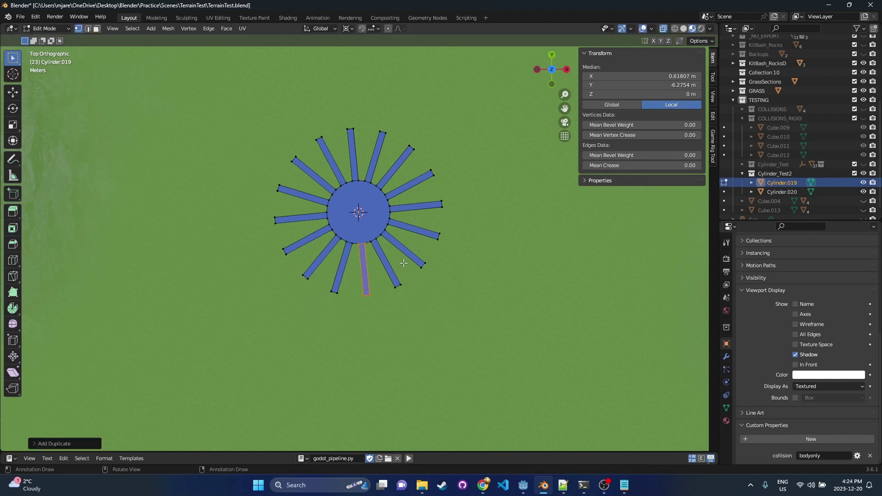
Step: Separate the duplicated fin into its own object and move it clear of the finned mesh
key("p")
left_click(403, 263)
key("Tab")
left_click(351, 274)
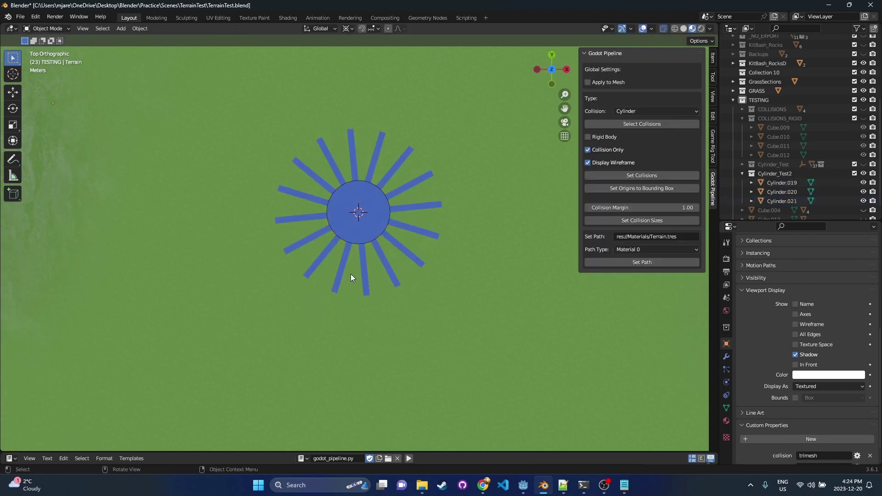
left_click(799, 201)
key("g")
left_click(390, 234)
key("g")
left_click(404, 288)
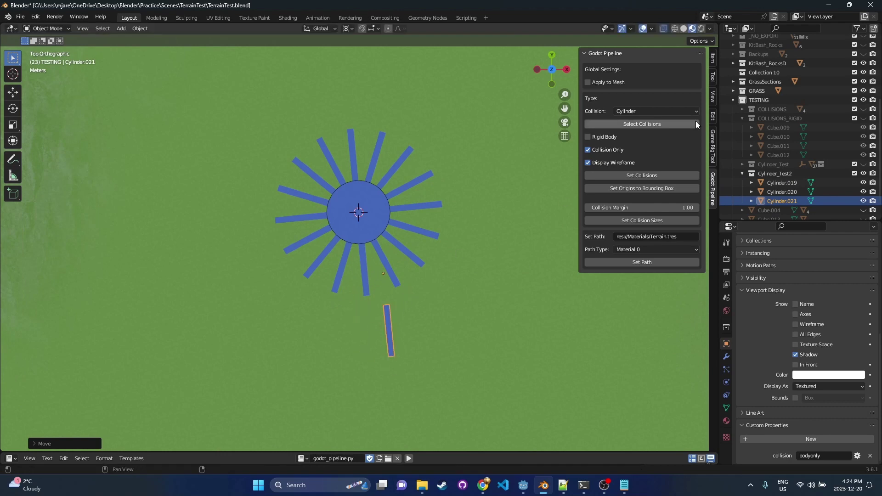
Step: Hide the Terrain object, collapse the Level collection, and reselect the separated fin
scroll(838, 139, "up", 6)
left_click(863, 86)
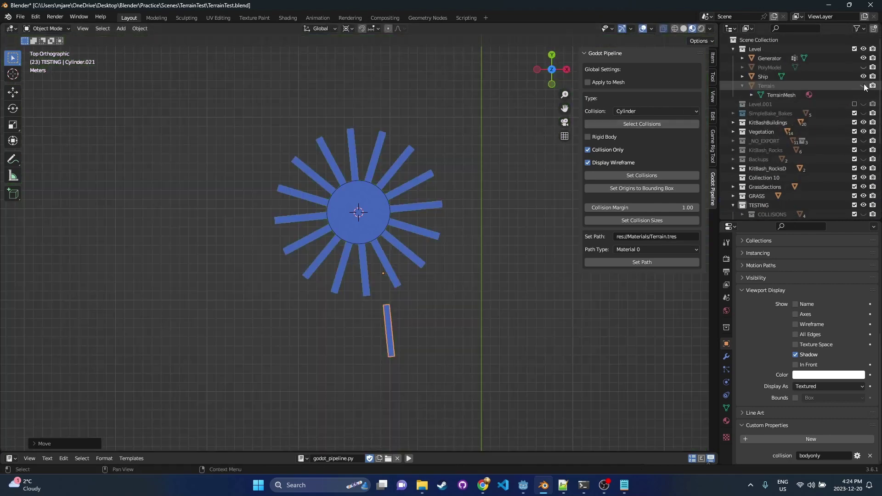
left_click(733, 49)
left_click(414, 316)
left_click(386, 326)
scroll(404, 332, "up", 3)
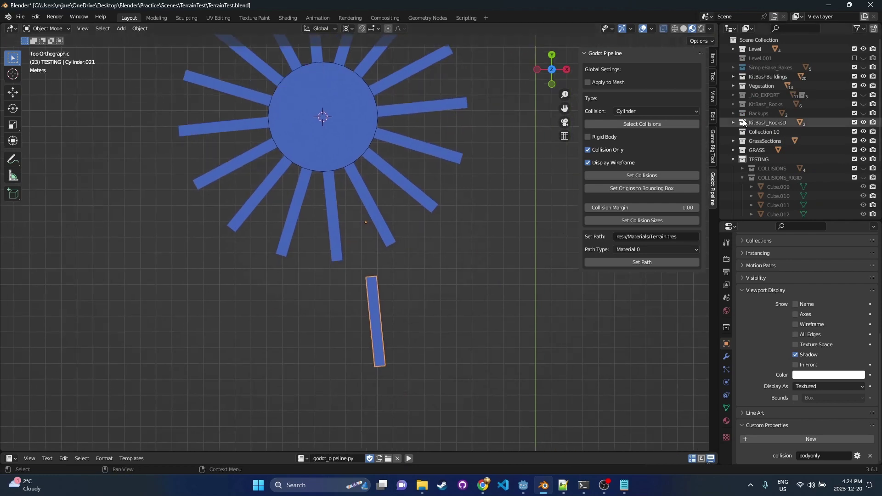
Step: Set the separated fin's origin to its bounding box and move the piece in line with its original fin
left_click(618, 189)
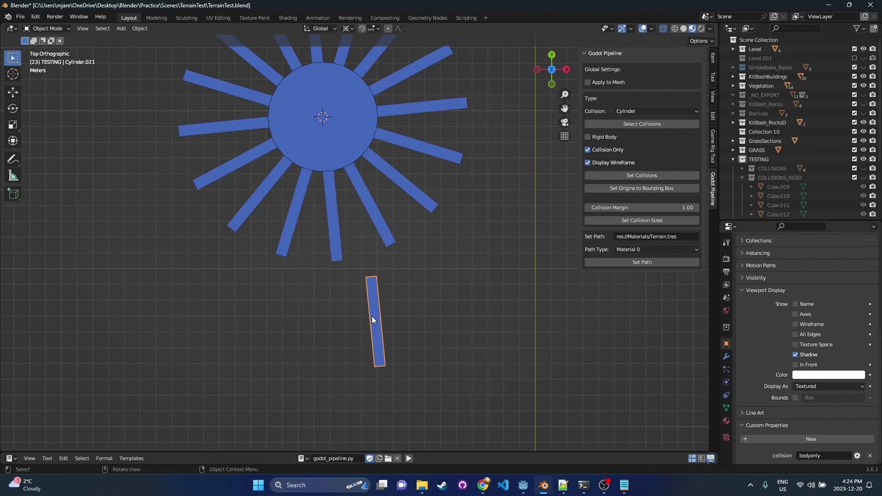
key("g")
left_click(349, 311)
scroll(362, 296, "up", 1)
middle_click_drag(363, 297, 388, 252, "shift")
left_click(365, 236)
left_click_drag(340, 229, 368, 343)
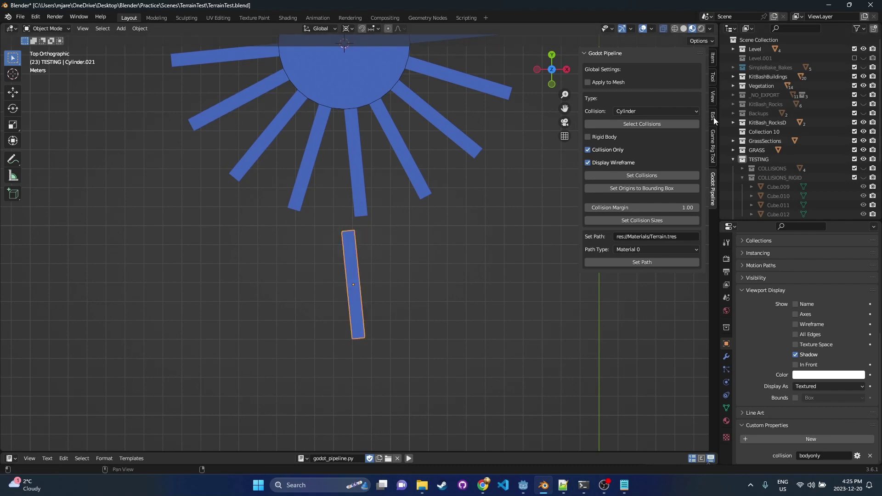
Step: Examine the separated fin's rotation, scale and dimensions against its slanted outline
left_click(713, 57)
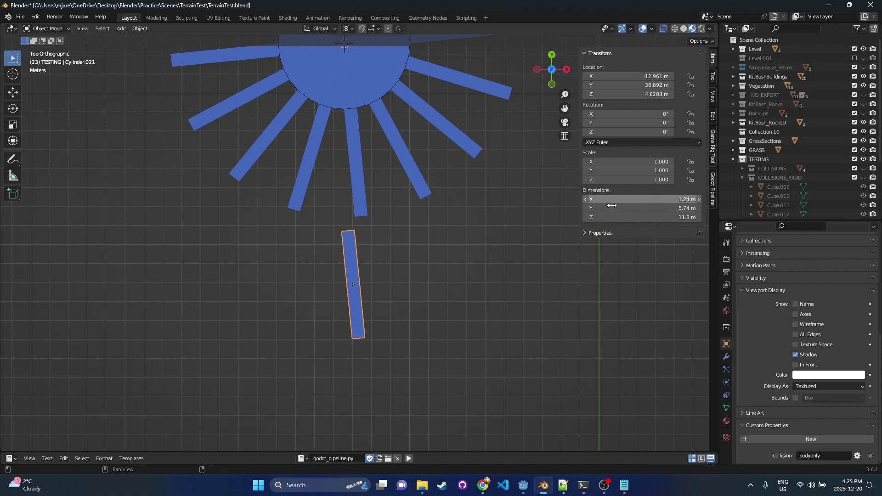
scroll(360, 244, "up", 1)
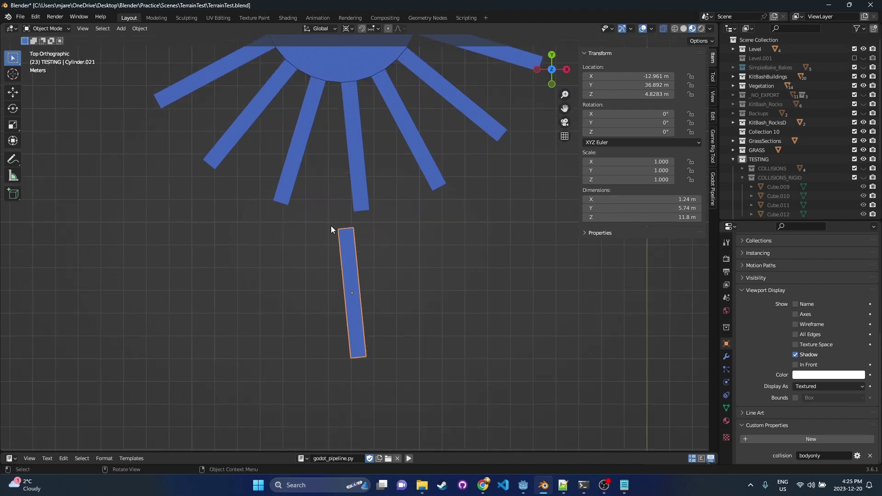
left_click_drag(329, 222, 387, 369)
scroll(406, 288, "up", 2)
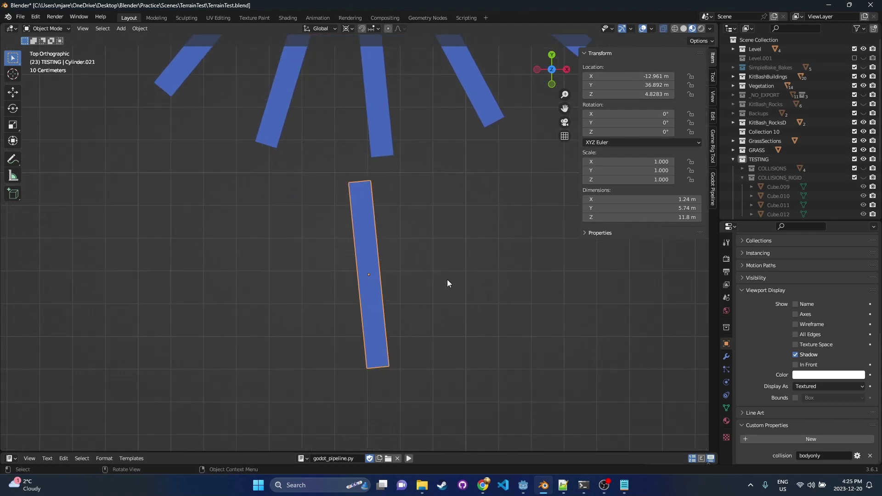
key("r")
right_click(441, 289)
key("r")
right_click(429, 289)
Step: Set the transform pivot to Median Point and rotate the separated fin about -5.6° around Z so it stands straight along Y
left_click(351, 29)
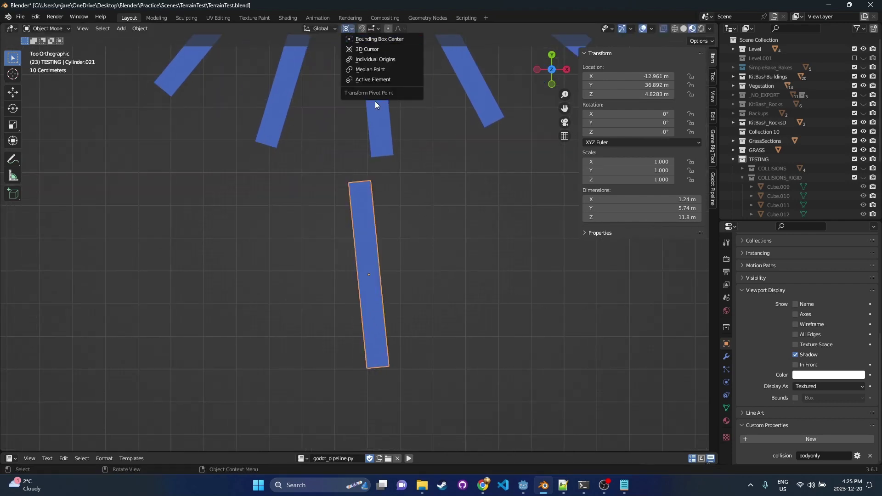
left_click(381, 70)
key("r")
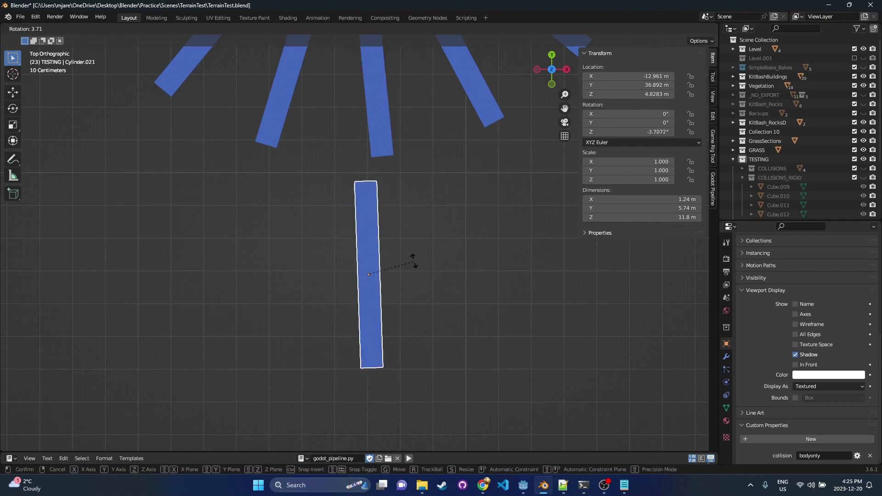
key("Escape")
key("r")
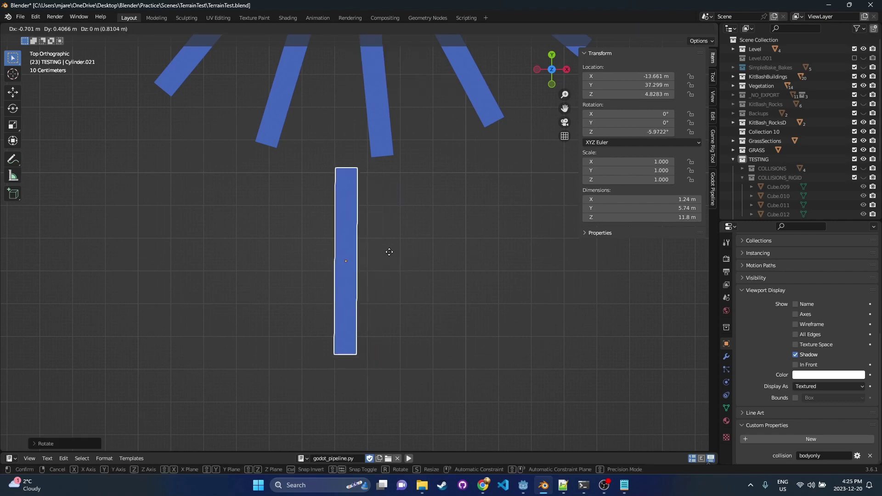
key("z")
scroll(394, 225, "up", 2)
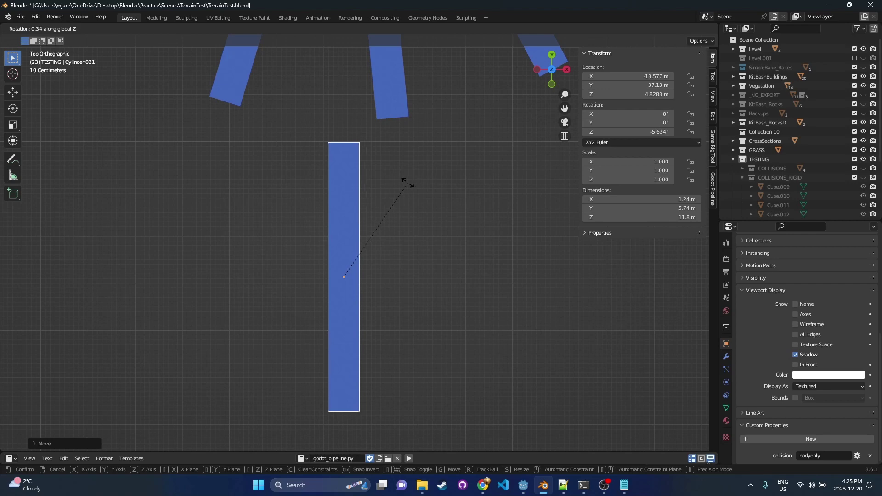
left_click(407, 183)
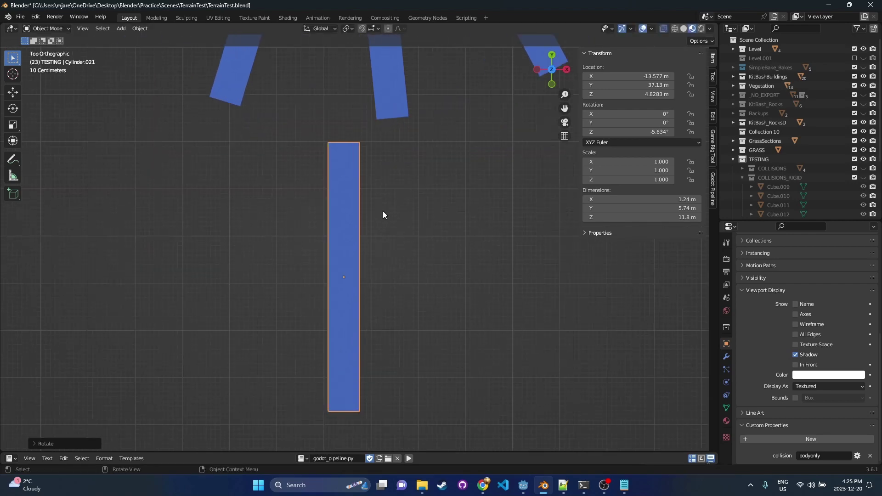
Step: Move the straightened fin onto the neighbouring grid line and apply its rotation
key("g")
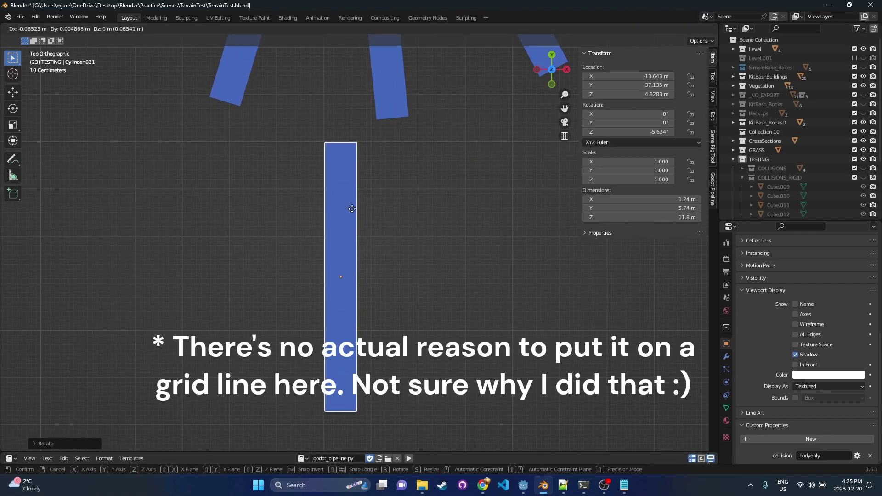
left_click(357, 213)
scroll(376, 229, "down", 4)
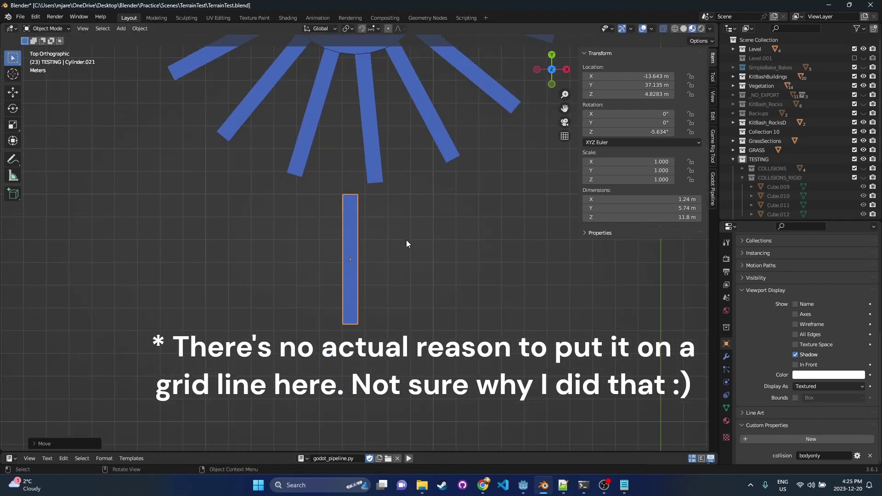
scroll(404, 240, "up", 1)
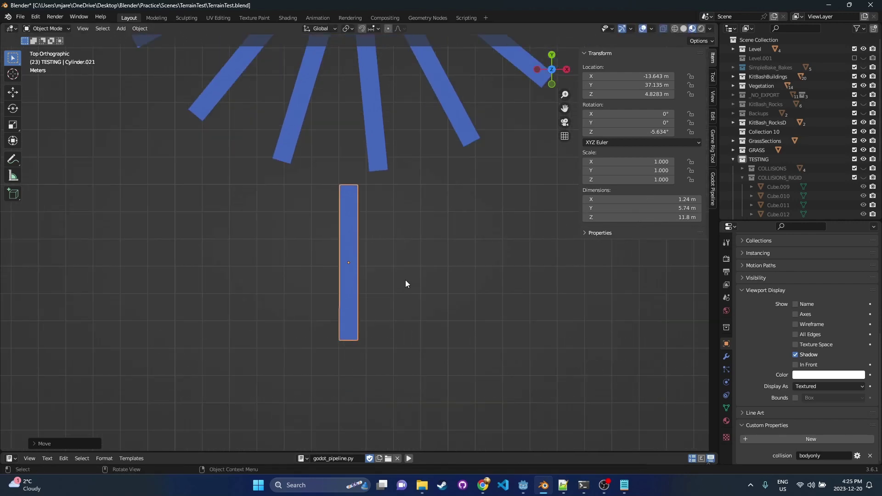
key("ctrl+a")
left_click(396, 272)
scroll(437, 259, "down", 1)
scroll(436, 258, "up", 1)
scroll(417, 215, "down", 2)
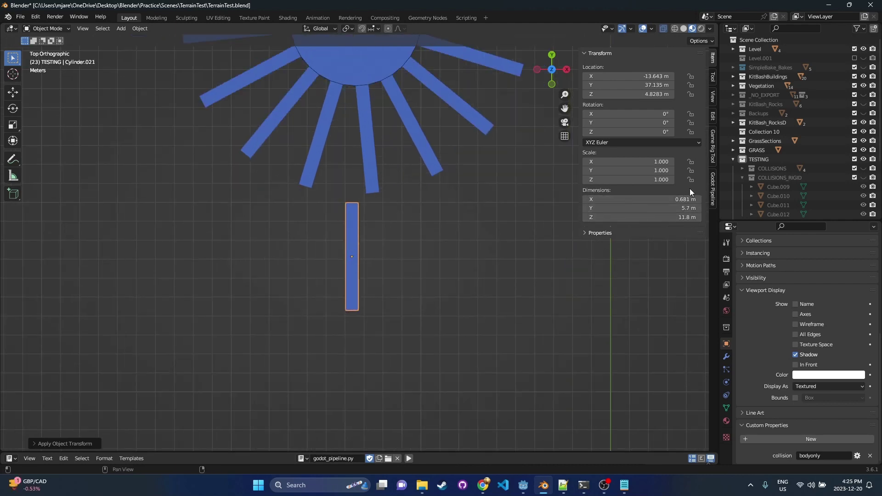
Step: Assign the fin a Box collision with Collision Only and Display Wireframe enabled, and set its collision sizes
left_click(712, 190)
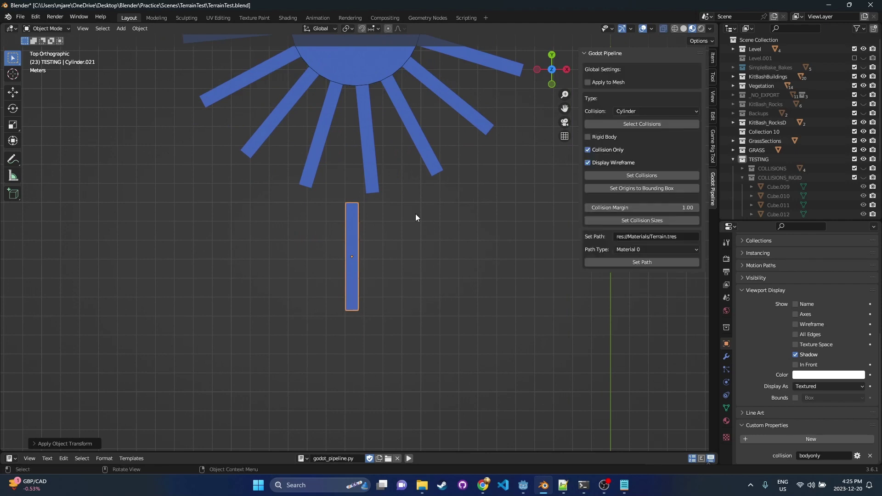
left_click(648, 111)
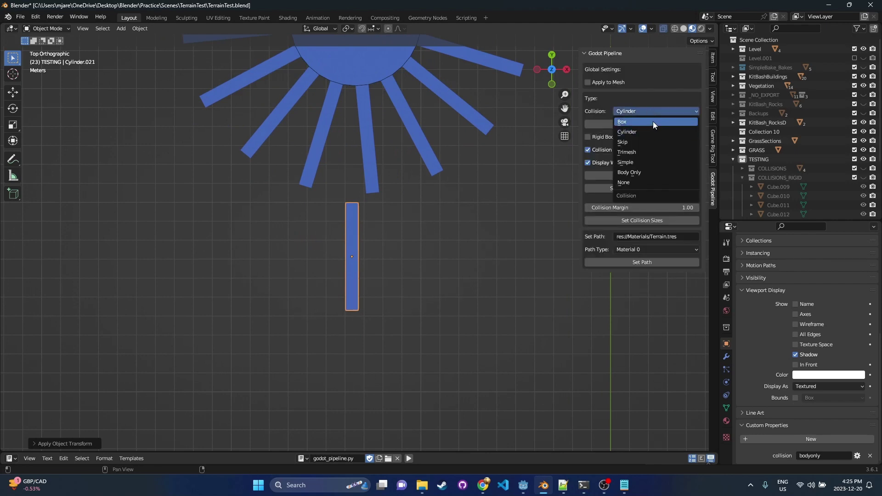
left_click(652, 121)
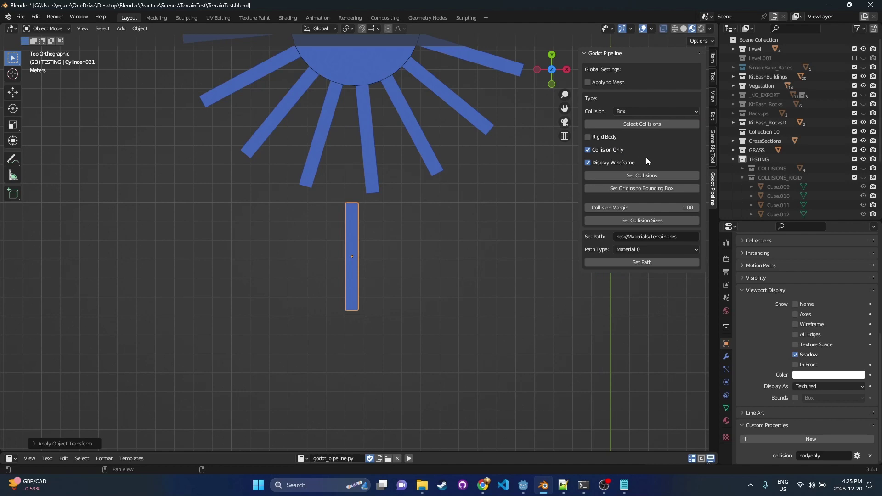
left_click(673, 175)
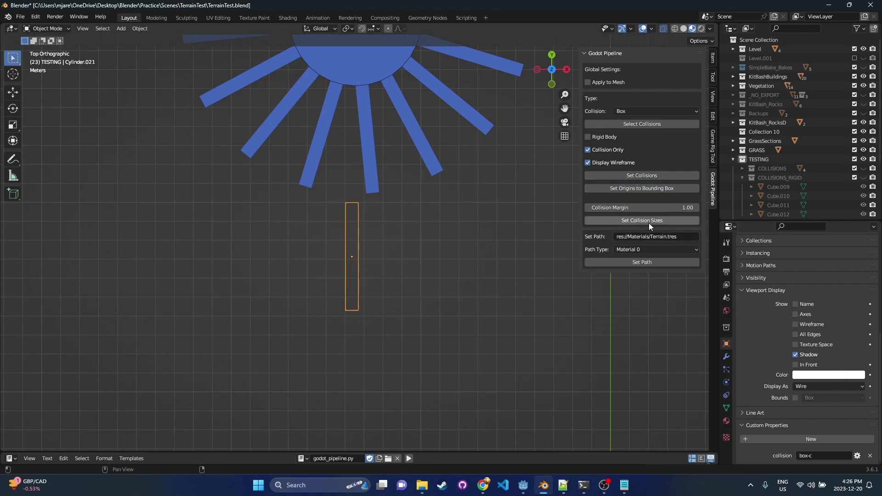
scroll(839, 389, "down", 3)
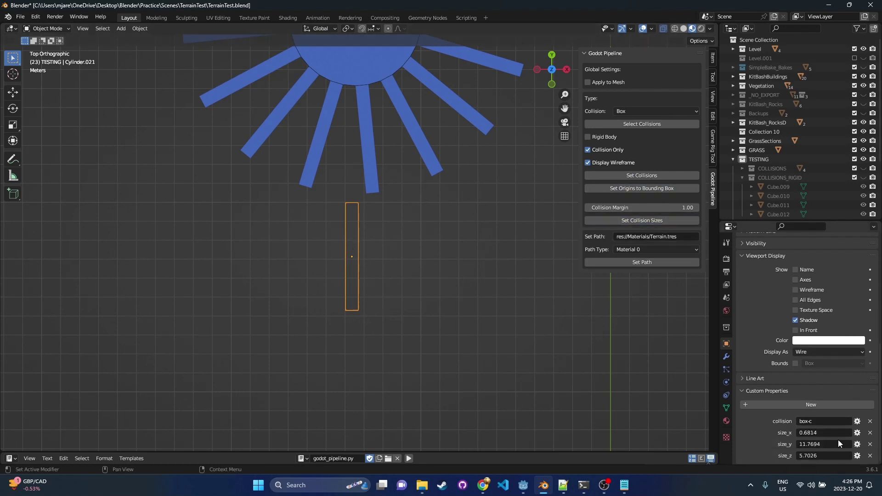
Step: Move the box collision piece back over its original fin and rotate it to match the fin's slant
middle_click_drag(416, 203, 420, 299, "shift")
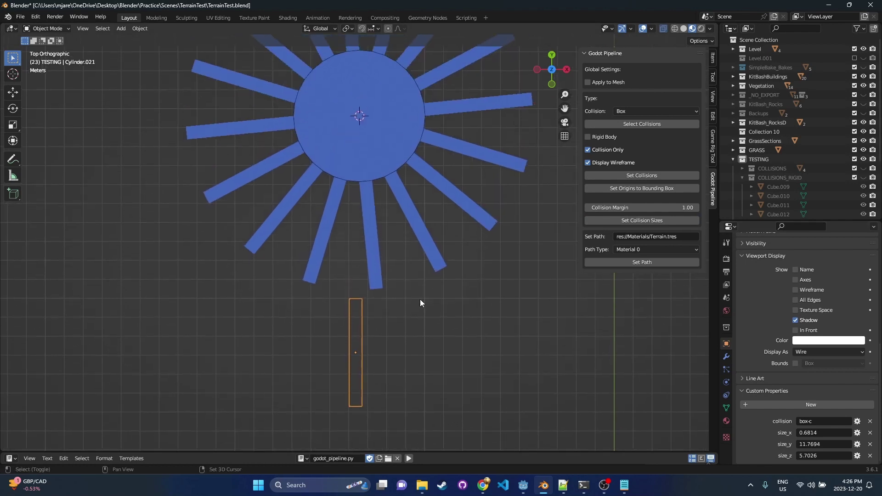
key("g")
left_click(427, 196)
scroll(416, 209, "up", 2)
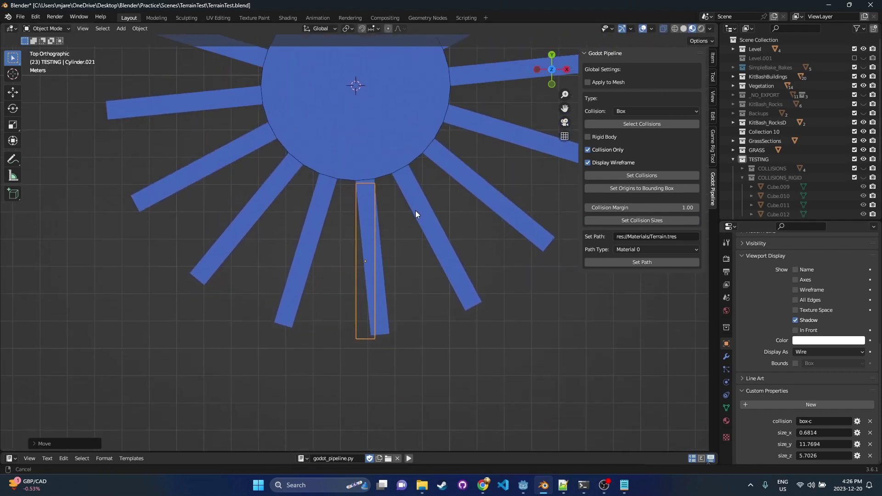
key("r")
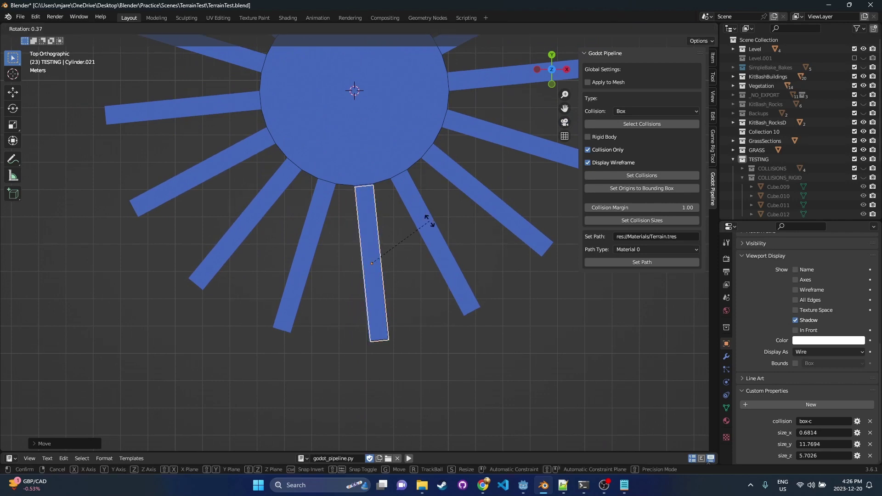
left_click(429, 221)
scroll(416, 241, "up", 2)
key("g")
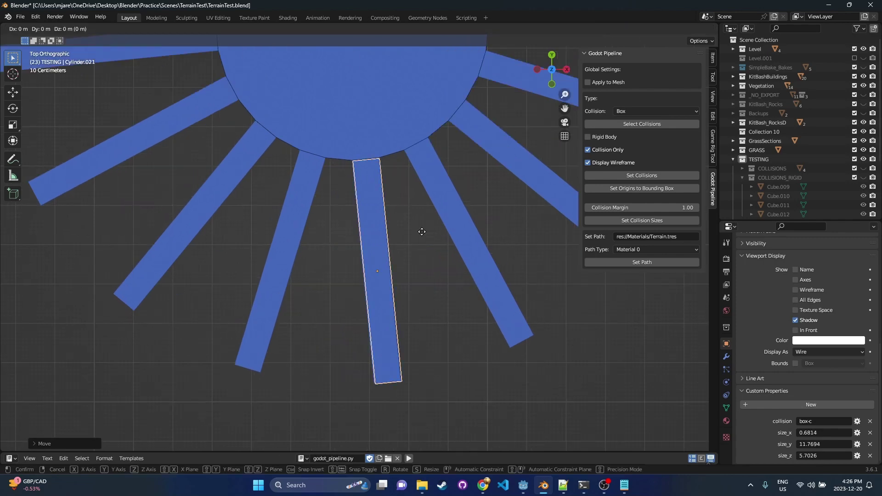
key("r")
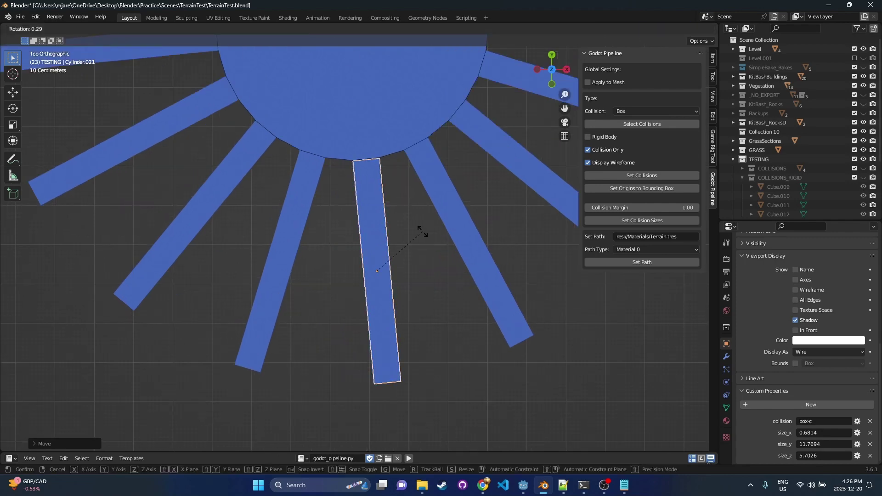
left_click(422, 231)
scroll(423, 232, "down", 5)
left_click(453, 296)
Step: Select the central cylinder collision piece and snap the 3D cursor to its origin
middle_click_drag(423, 227, 420, 315, "shift")
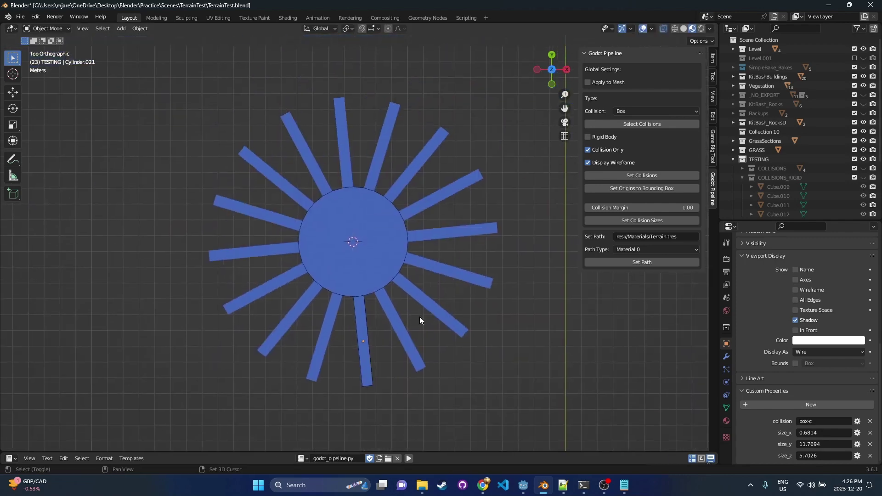
right_click_drag(168, 124, 156, 110, "shift")
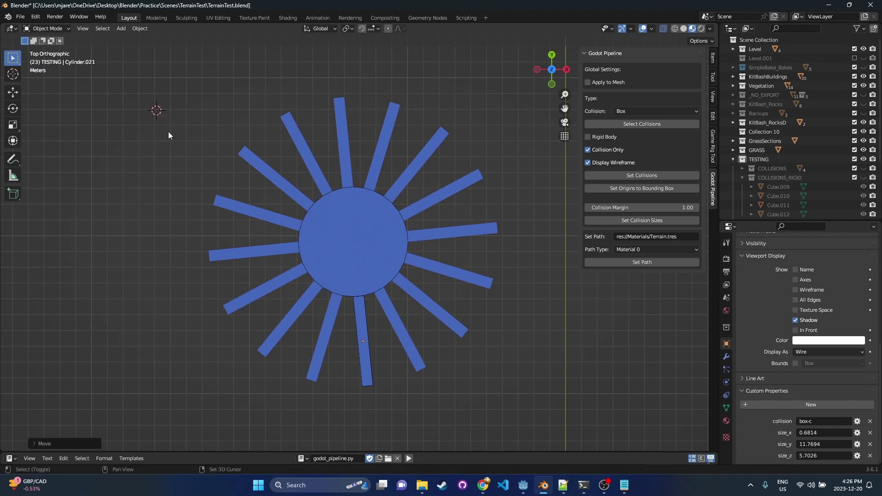
middle_click_drag(367, 279, 375, 336)
left_click(368, 278)
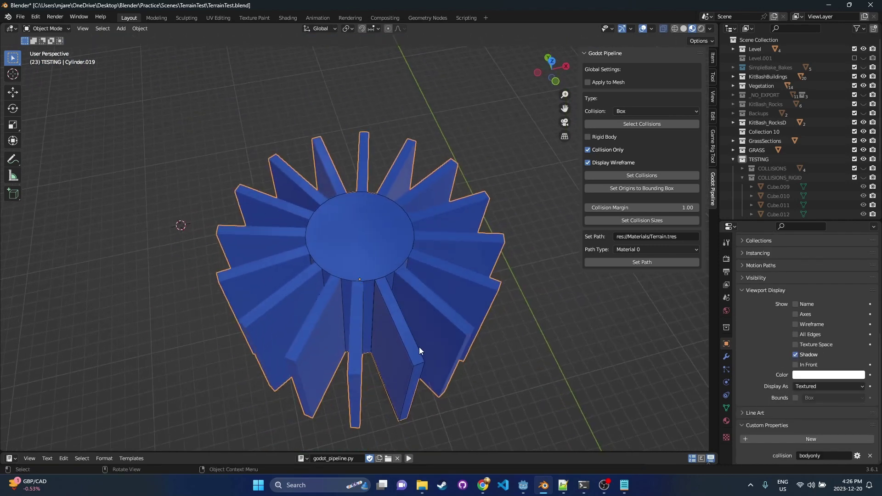
middle_click_drag(391, 289, 357, 260)
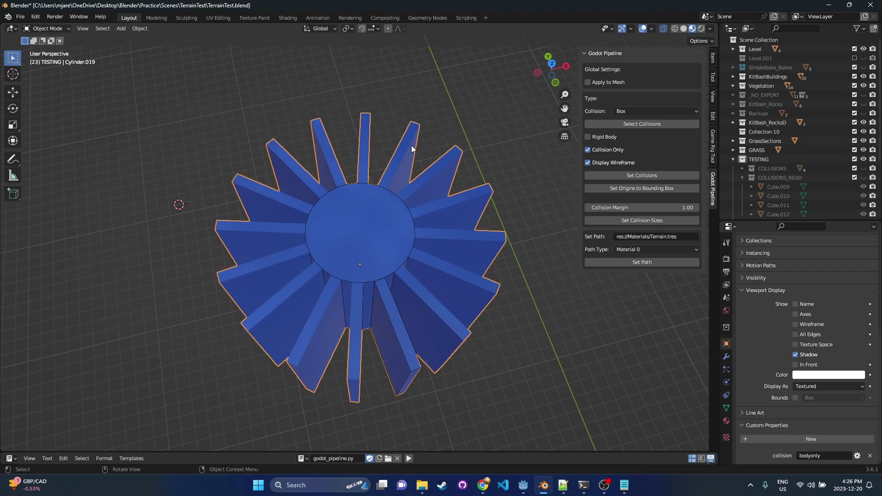
middle_click_drag(335, 217, 384, 244)
left_click(376, 275)
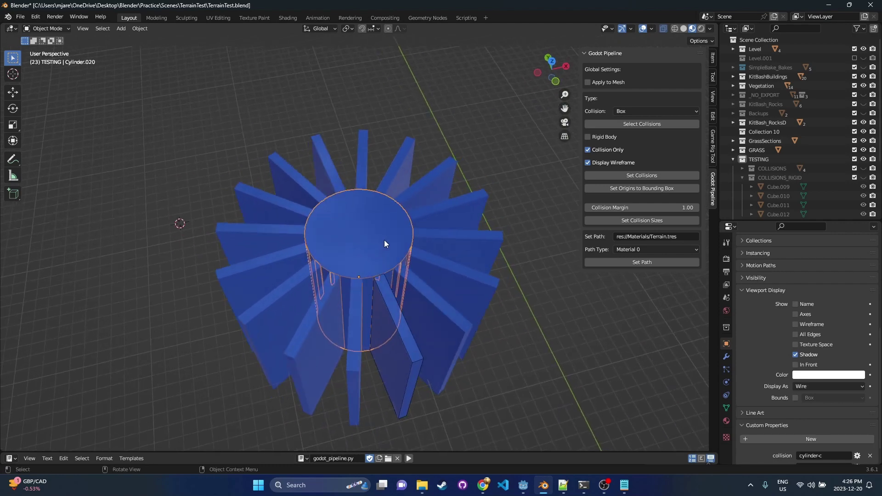
key("shift+s")
left_click(455, 276)
Step: Select the fin's box collision piece in top view and set the transform pivot to the 3D Cursor
middle_click_drag(440, 274, 371, 326)
left_click(373, 330)
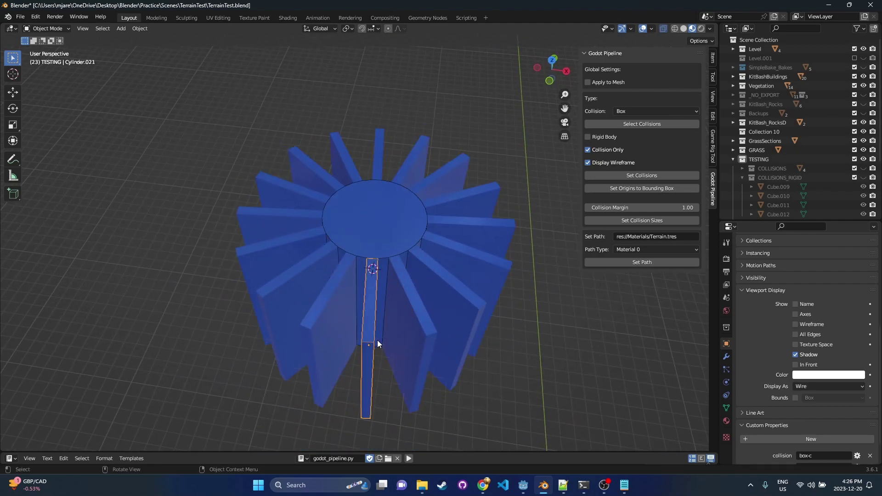
key("KP_7")
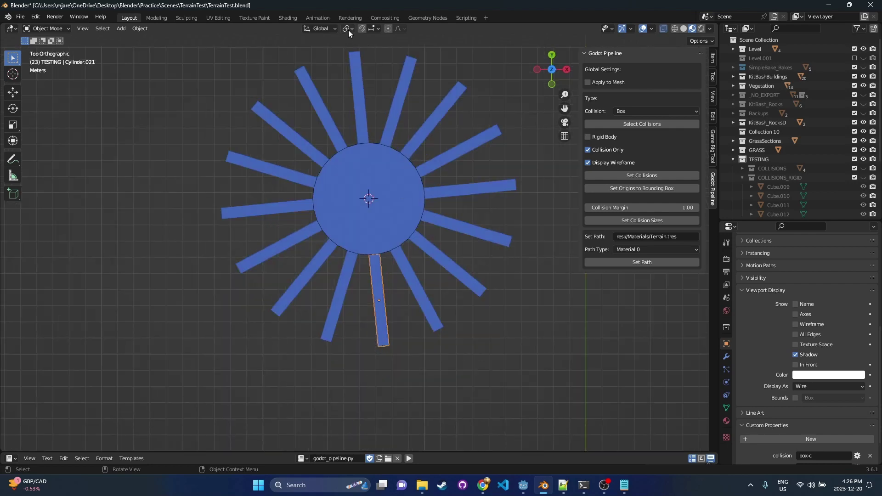
left_click(348, 30)
left_click(363, 48)
Step: Duplicate the fin's collision box around the cylinder, rotating each copy about 23° around Z onto the next fin until every fin is covered
key("shift+d")
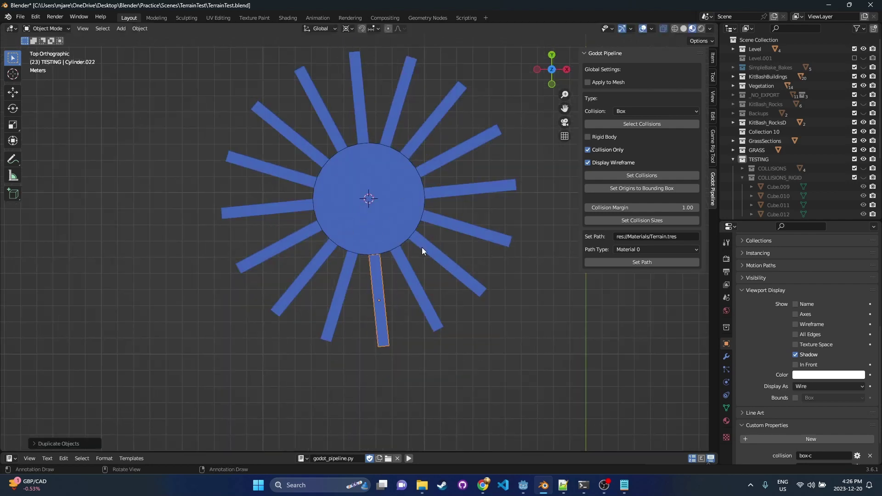
key("r")
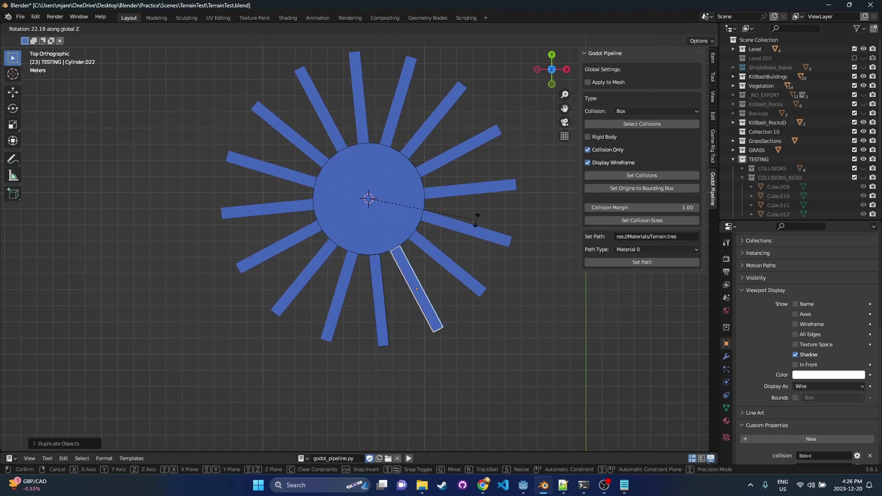
left_click(476, 219)
key("shift+d")
key("r")
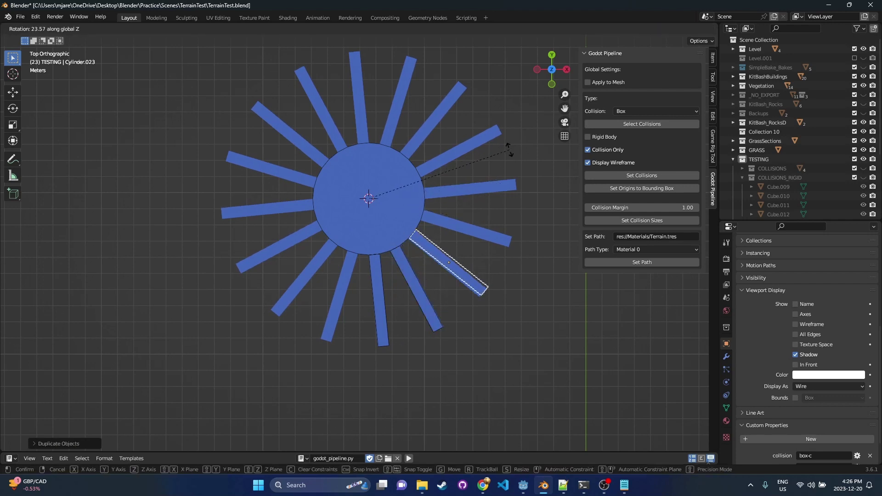
left_click(507, 152)
key("shift+d")
key("r")
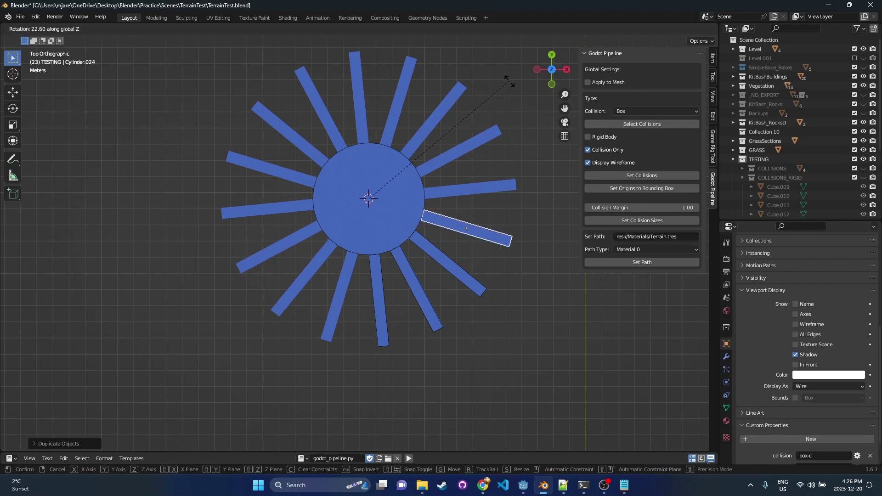
left_click(509, 82)
key("r")
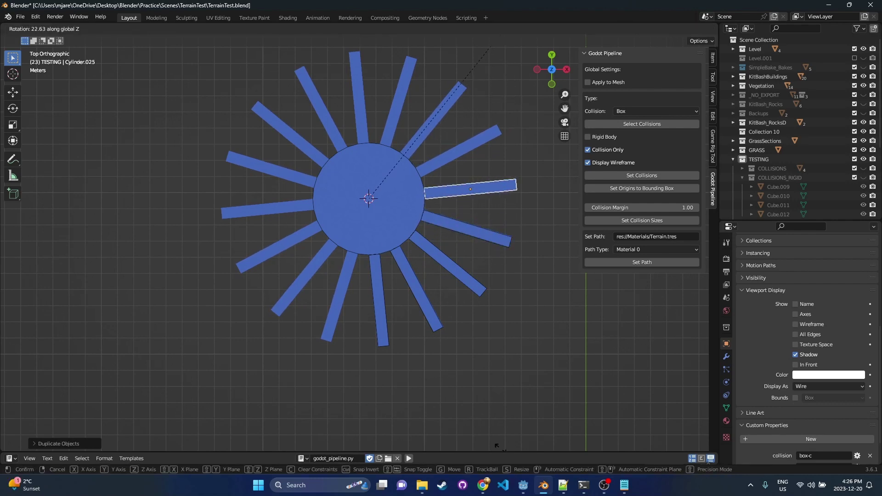
left_click(500, 447)
middle_click_drag(490, 305, 492, 349, "shift")
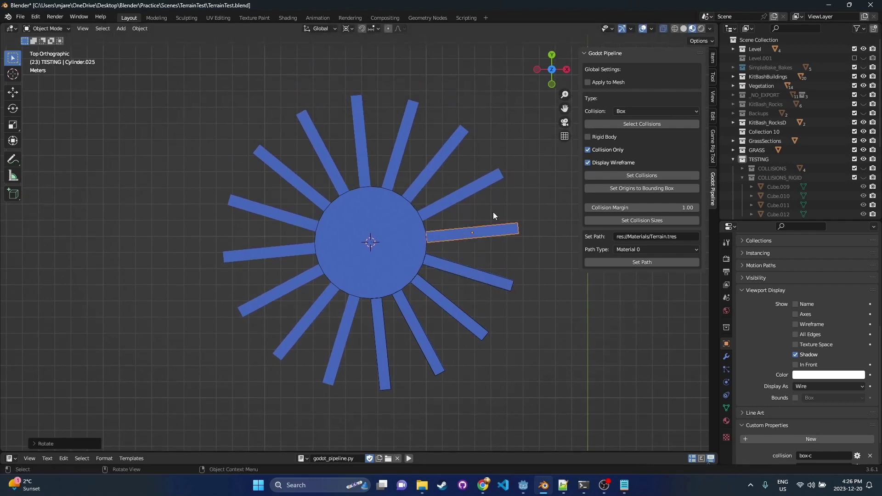
key("shift+d")
right_click(478, 165)
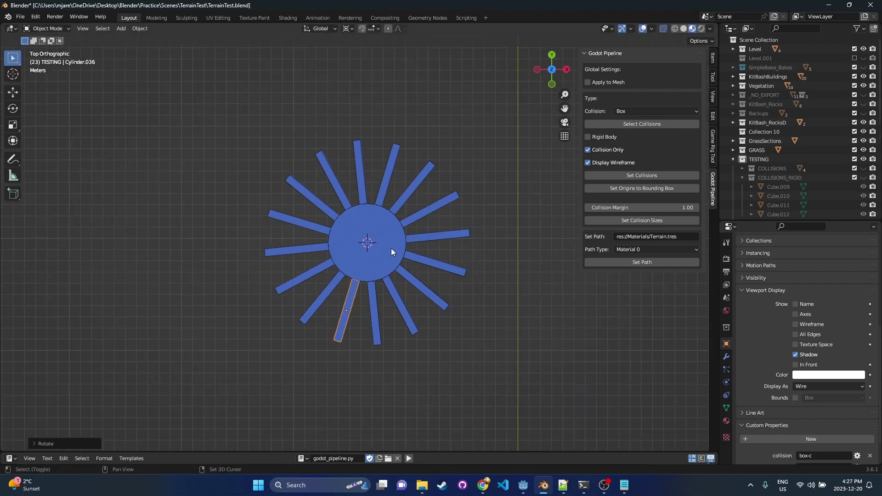
Step: In top view, rotate the upper-left fin's collision box (Cylinder.031) slightly around Z to line it up with the fin beneath
middle_click_drag(391, 248, 434, 213, "shift")
scroll(393, 261, "up", 2)
key("KP_7")
scroll(233, 179, "up", 4)
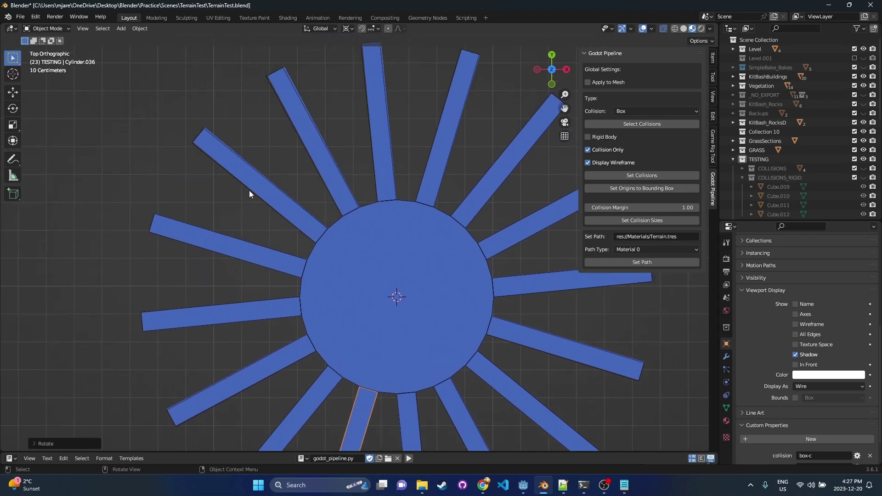
scroll(223, 170, "up", 3)
left_click(192, 165)
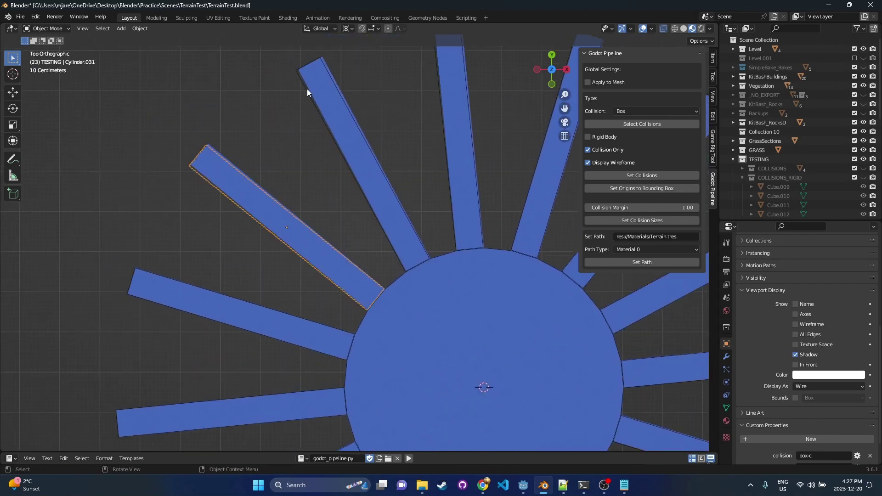
key("r")
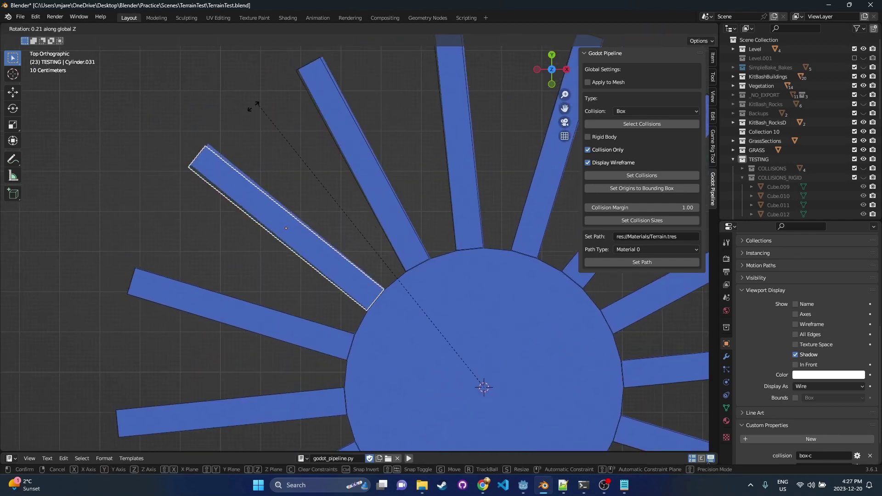
left_click(358, 83)
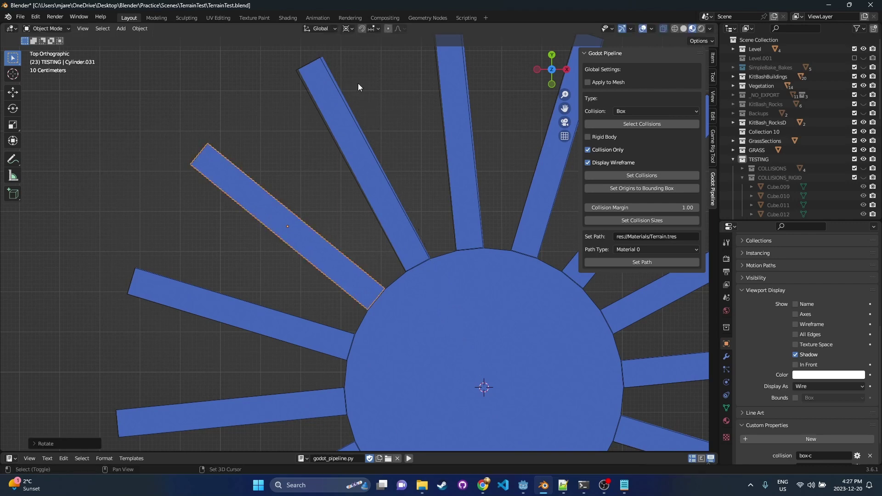
scroll(424, 210, "down", 3)
scroll(373, 217, "up", 2)
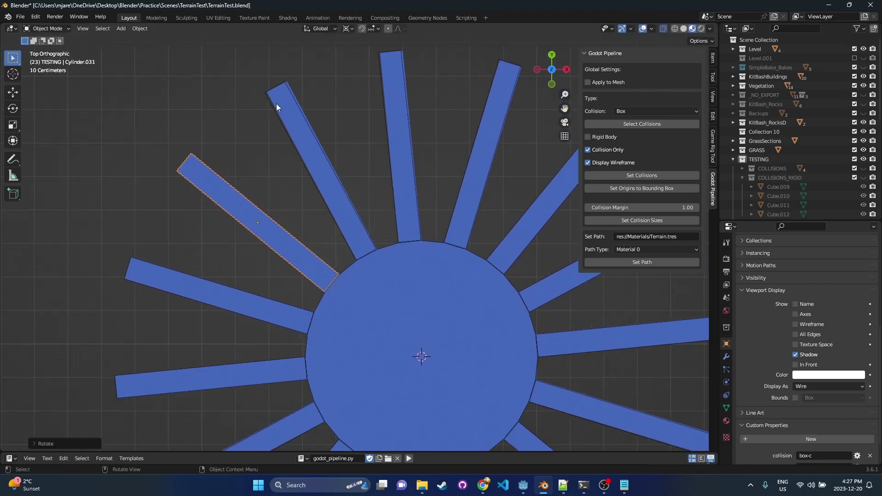
Step: Fine-tune the collision boxes on the next three fins clockwise, rotating each slightly around the 3D cursor to match its fin
left_click(276, 104)
key("r")
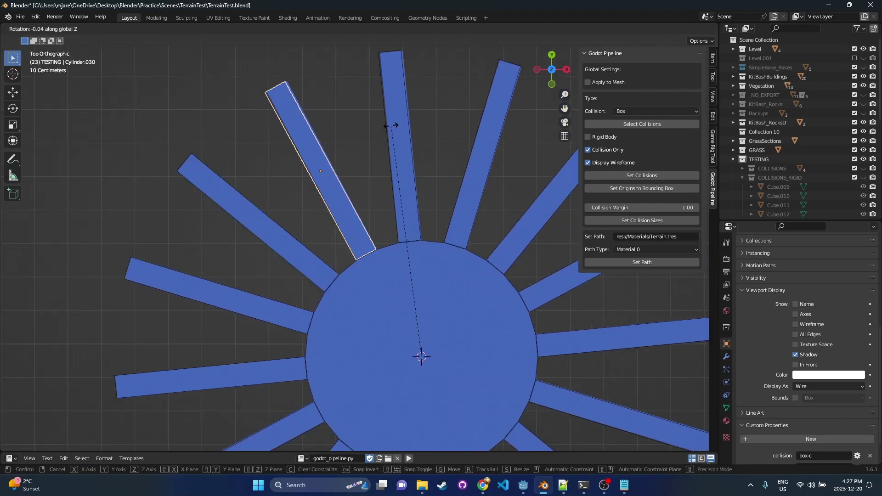
left_click(413, 124)
left_click(384, 84)
key("r")
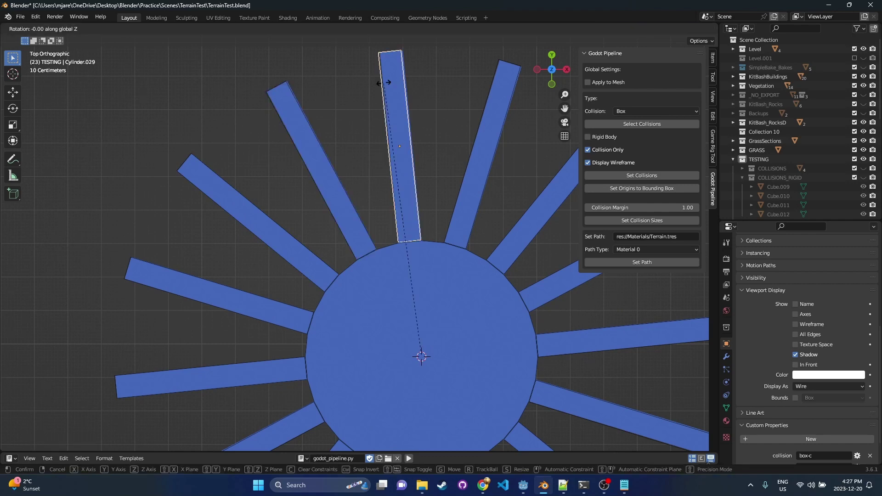
left_click(398, 87)
middle_click_drag(557, 173, 380, 188, "shift")
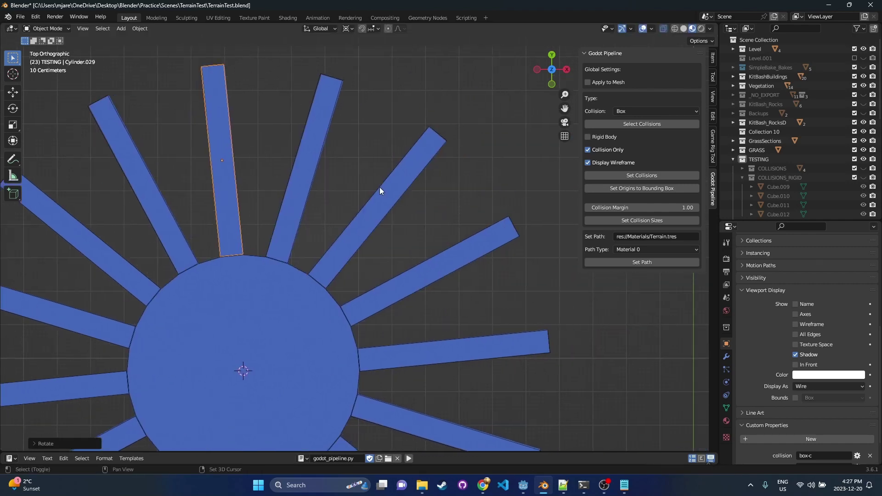
left_click(307, 116)
key("r")
key("z")
left_click(321, 120)
Step: Rotate the lower-right fin's collision box (Cylinder.022) slightly onto its fin and save the Blender file
middle_click_drag(400, 235, 442, 173, "shift")
scroll(413, 263, "down", 2)
middle_click_drag(411, 318, 452, 227, "shift")
left_click(422, 322)
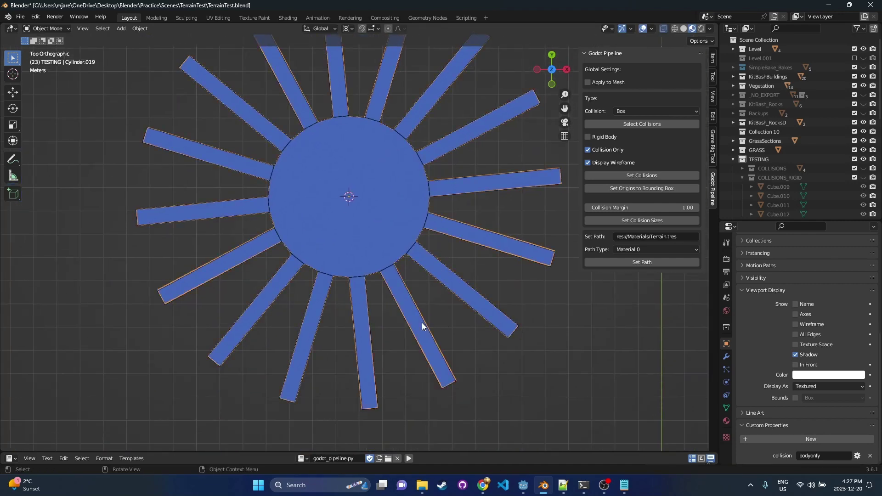
scroll(428, 246, "down", 4, "shift")
scroll(418, 259, "up", 3)
key("r")
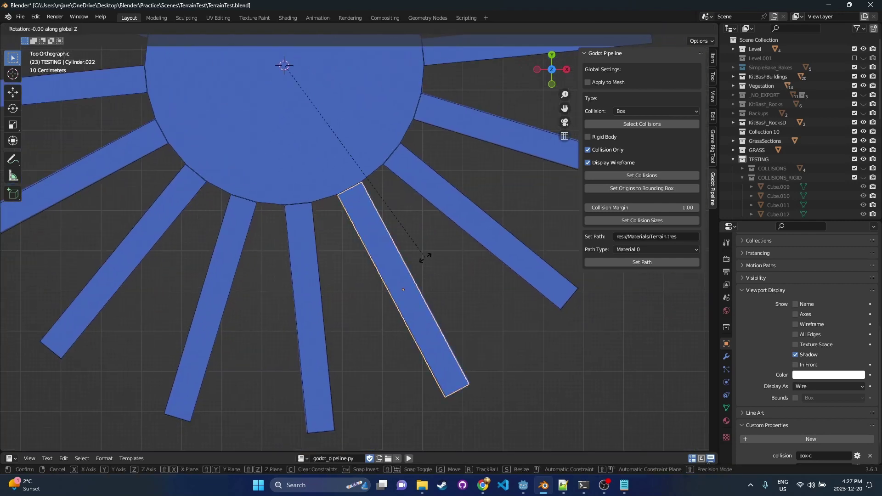
left_click(428, 255)
scroll(400, 266, "down", 3)
middle_click_drag(374, 272, 395, 196)
left_click(441, 296)
scroll(498, 225, "down", 3)
key("ctrl+s")
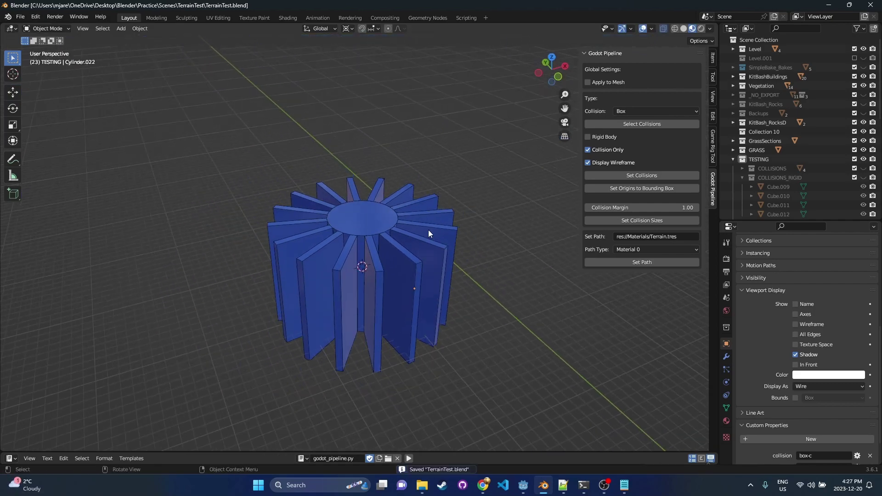
Step: Move all collision-only pieces into a Cylinder2_Collisions collection inside Cylinder_Test2, collapse it, and save the file
middle_click_drag(375, 266, 386, 271)
left_click_drag(839, 221, 809, 282)
scroll(776, 216, "down", 5)
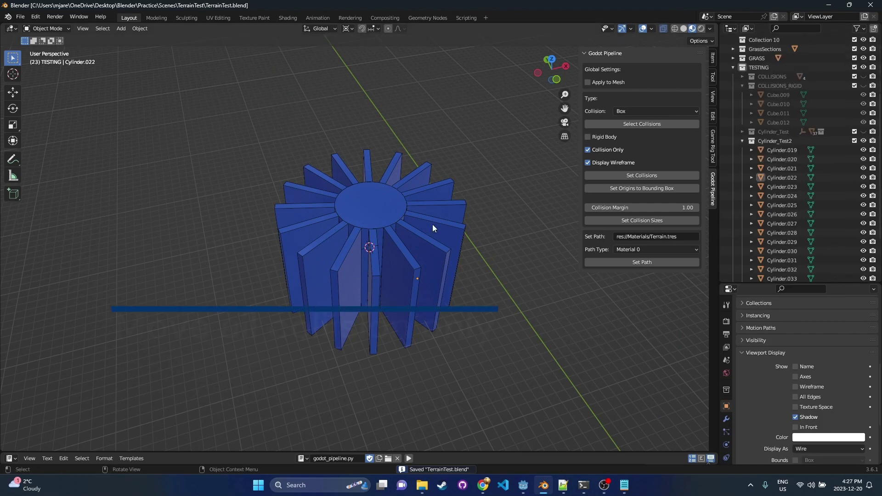
middle_click_drag(432, 224, 445, 288)
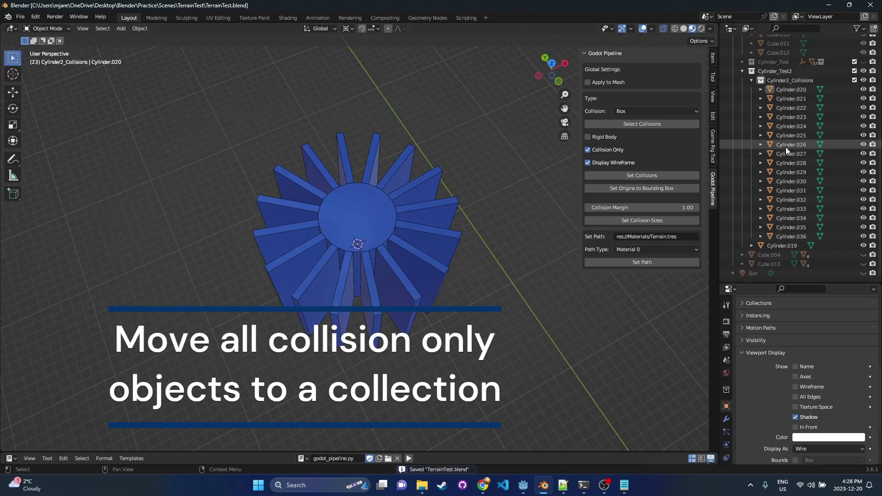
left_click(750, 80)
key("ctrl+s")
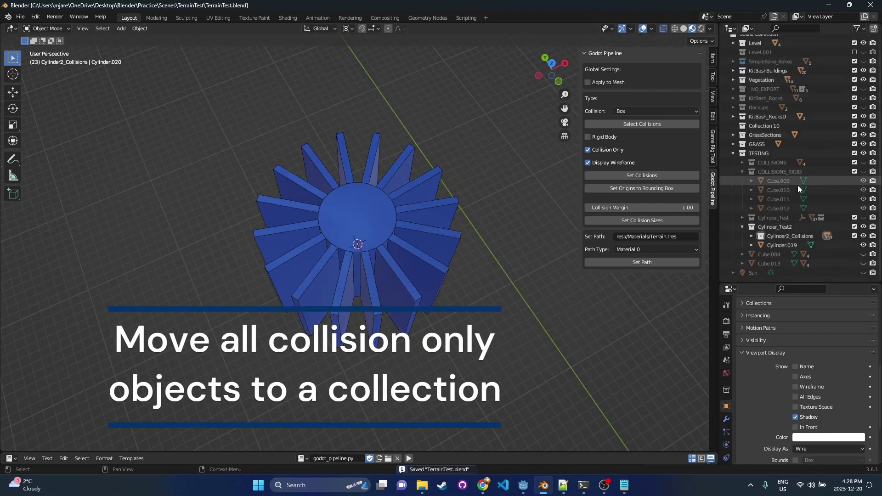
Step: Hide and show the Cylinder2_Collisions collection to compare the main mesh with its collision pieces
left_click(862, 237)
middle_click_drag(305, 205, 313, 181)
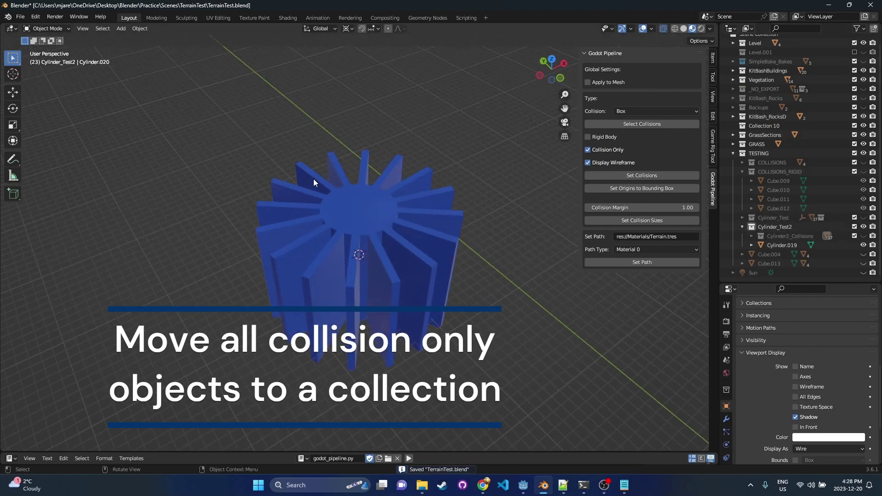
left_click(862, 236)
middle_click_drag(403, 214, 406, 244)
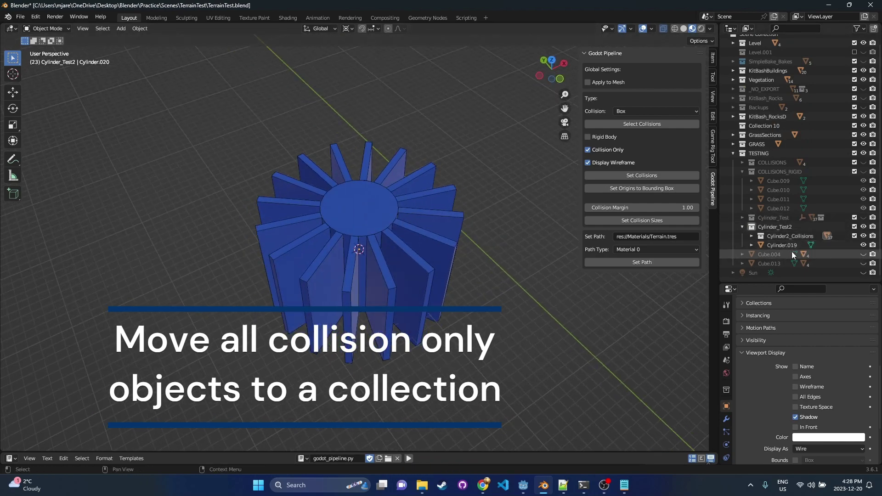
Step: Parent the collision pieces Cylinder.020 through Cylinder.036 to the main mesh Cylinder.019 using Object parenting
left_click(752, 235)
scroll(776, 198, "down", 8)
left_click(795, 88)
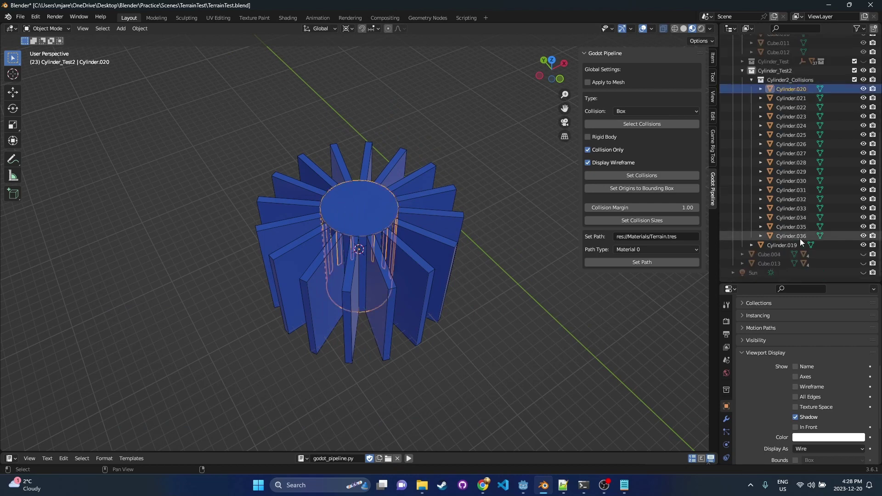
left_click(799, 236, "shift")
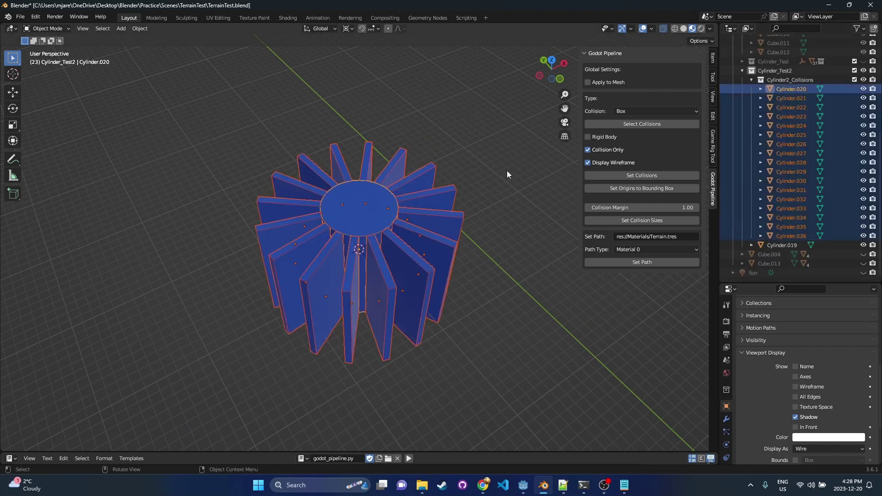
left_click(780, 245, "ctrl")
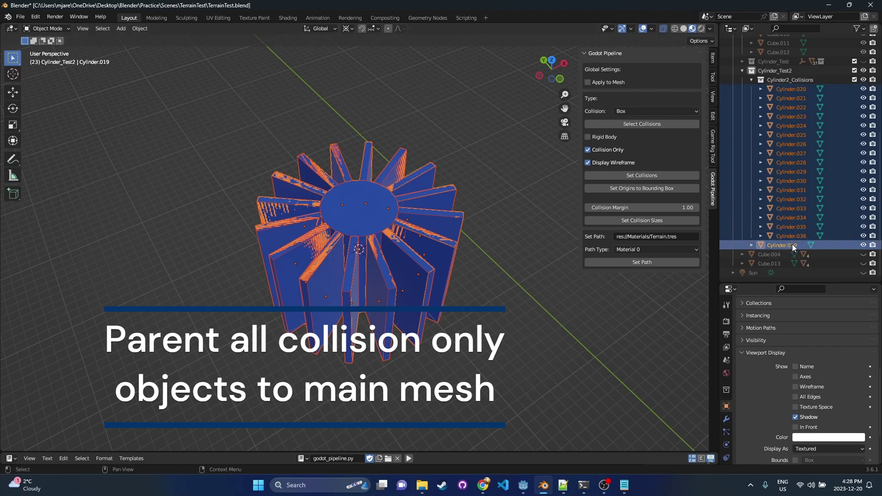
key("ctrl+p")
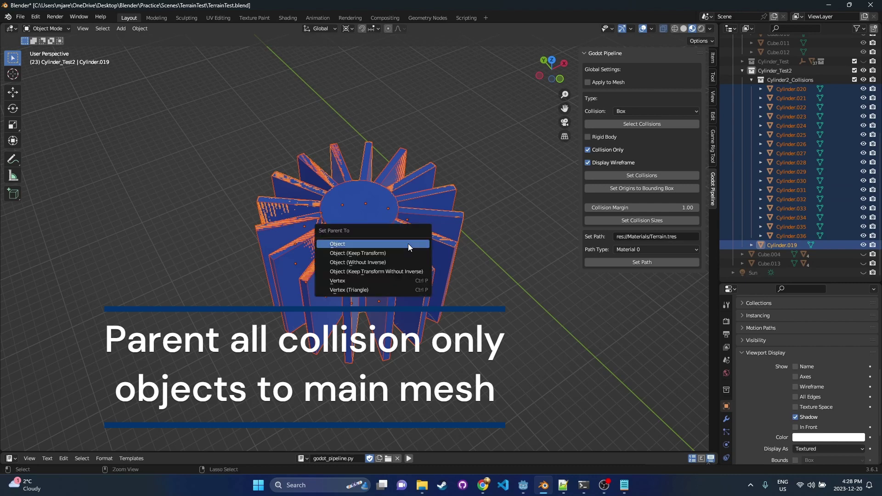
left_click(407, 244)
Step: Check the children listed under Cylinder.019, briefly hiding the Cylinder2_Collisions collection to view the parent mesh alone
scroll(752, 126, "up", 2)
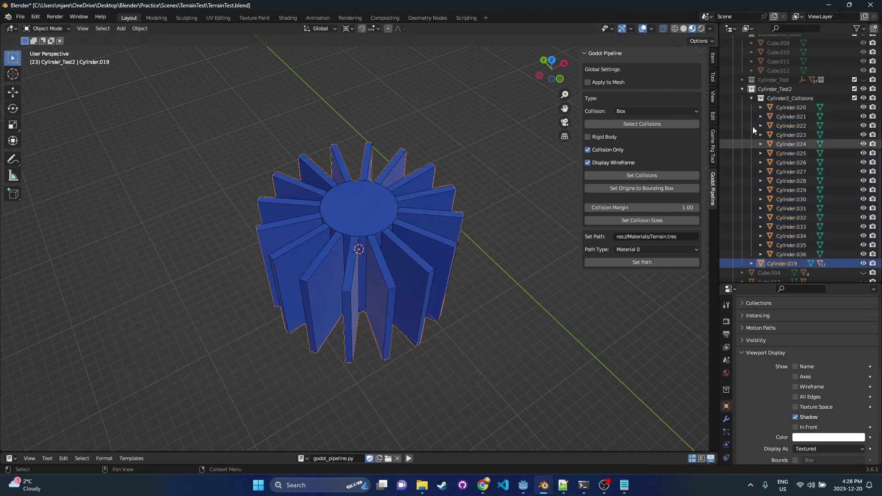
left_click(751, 98)
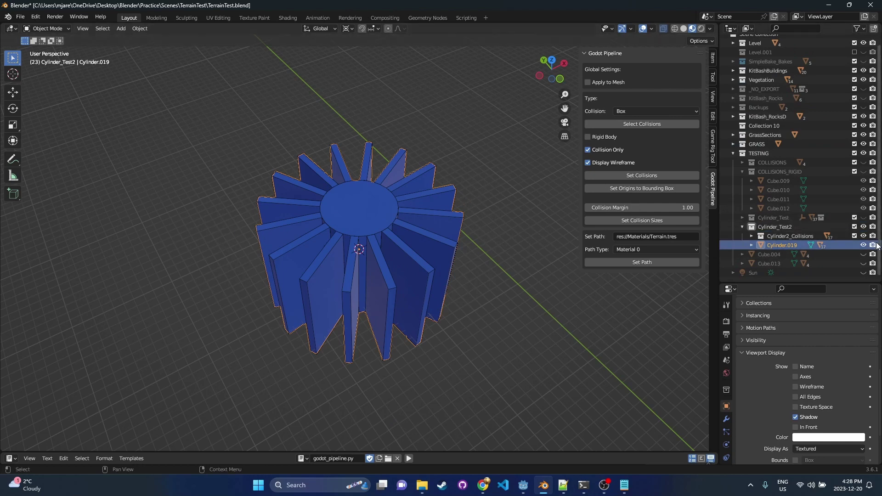
left_click(863, 235)
scroll(679, 270, "up", 1)
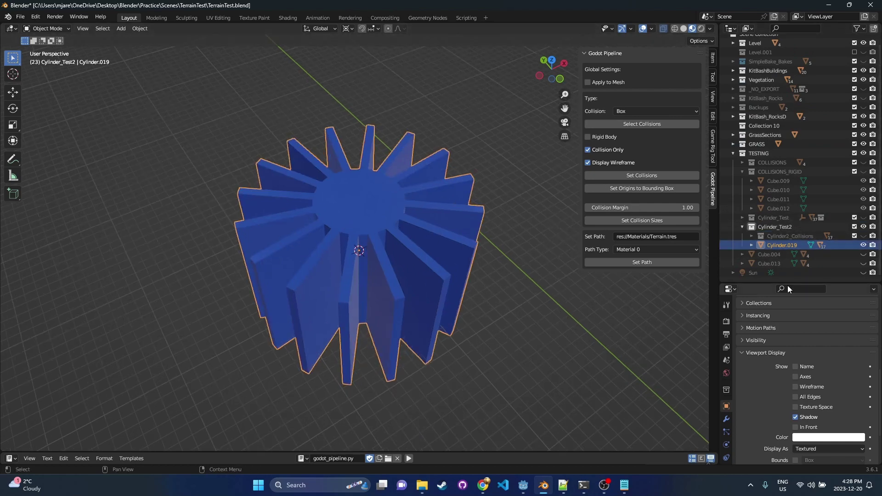
left_click(751, 245)
scroll(811, 200, "down", 8)
scroll(808, 216, "up", 3)
left_click(752, 135)
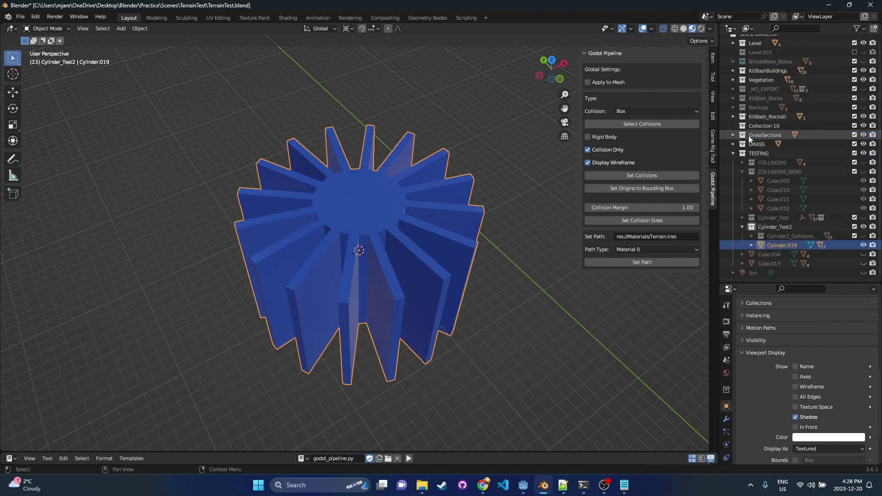
left_click(863, 236)
Step: Save the Blender file with the collision pieces parented to the finned cylinder
scroll(476, 258, "down", 3)
key("ctrl+s")
middle_click_drag(457, 243, 461, 249)
left_click(461, 250)
left_click(378, 234)
key("ctrl+s")
middle_click_drag(414, 231, 427, 247)
scroll(426, 246, "down", 3)
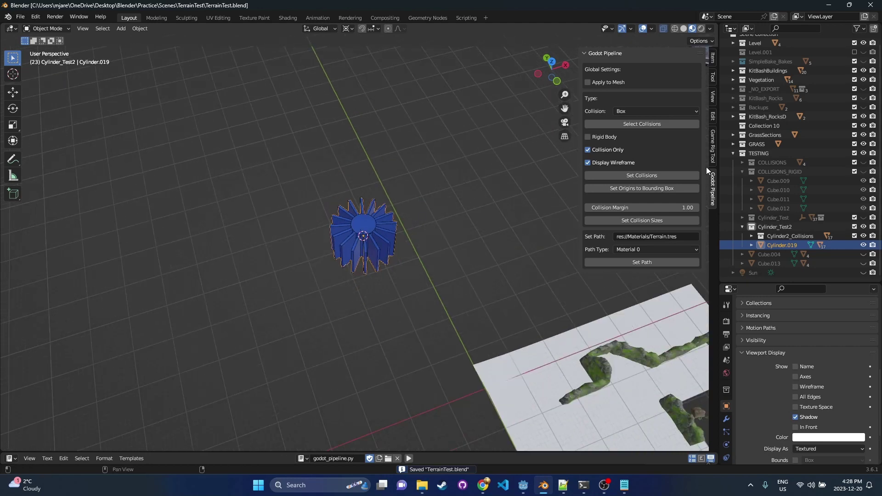
Step: Make the Terrain object in the Level collection visible and save the file
scroll(841, 79, "up", 1)
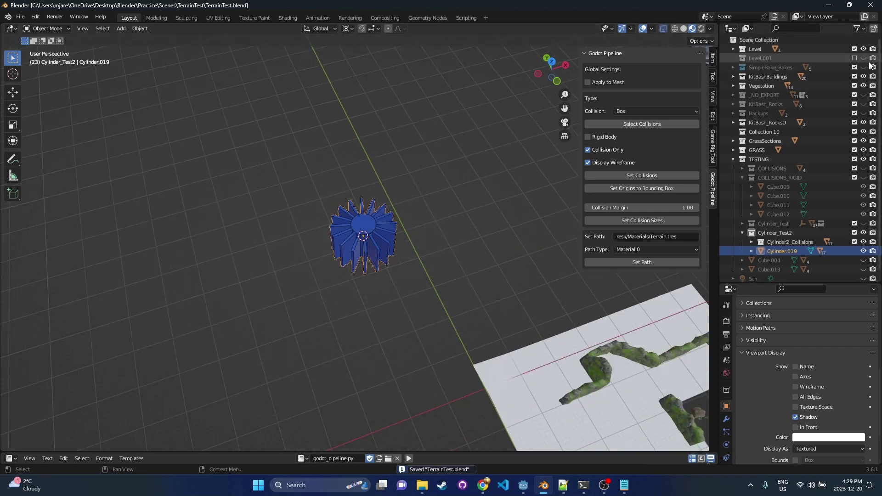
left_click(733, 49)
left_click(742, 85)
left_click(461, 242)
key("ctrl+s")
scroll(459, 242, "down", 2)
Step: Export the scene as glTF Separate over Andarin.gltf in the Godot project's Levels\Andarin\Import folder
left_click(26, 15)
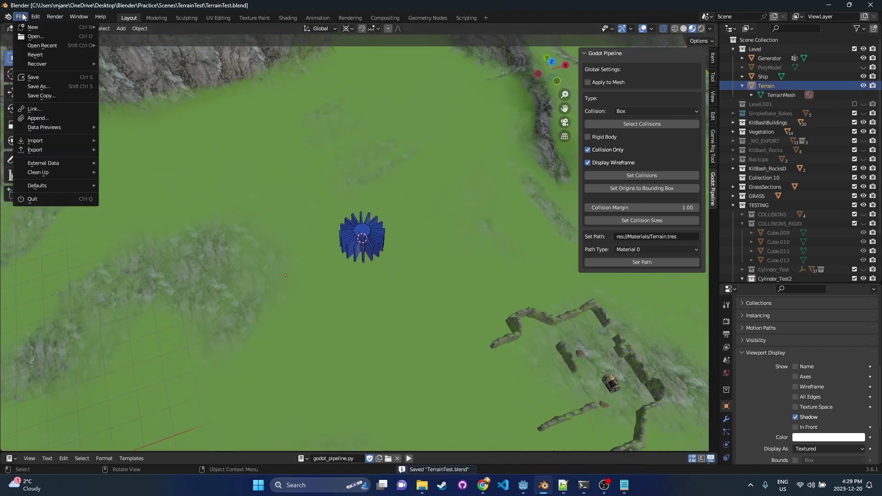
mouse_move(60, 154)
left_click(200, 251)
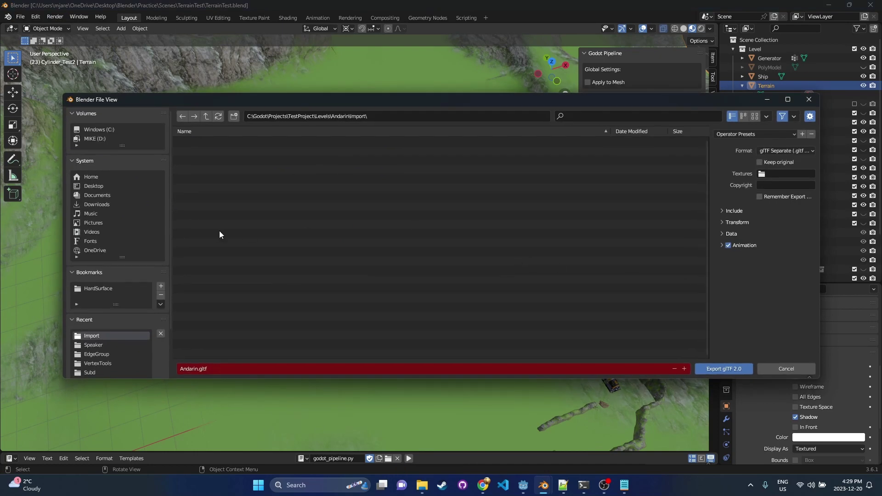
left_click(770, 136)
left_click(752, 160)
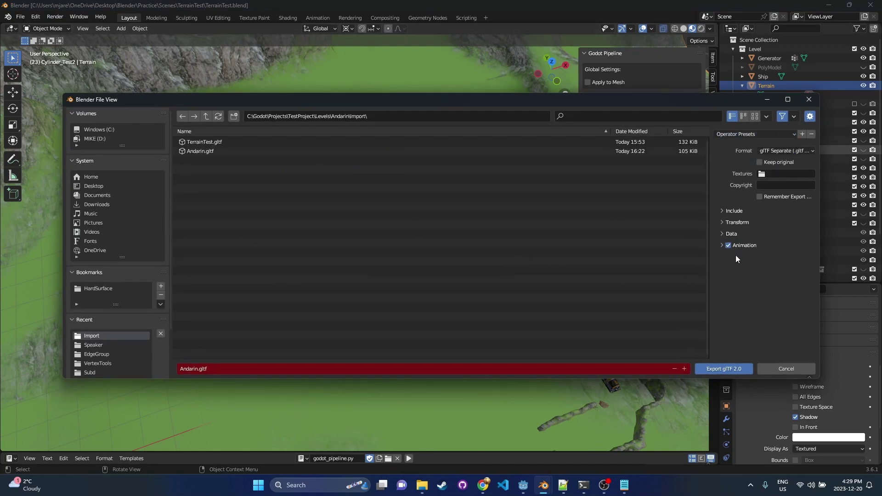
left_click(734, 369)
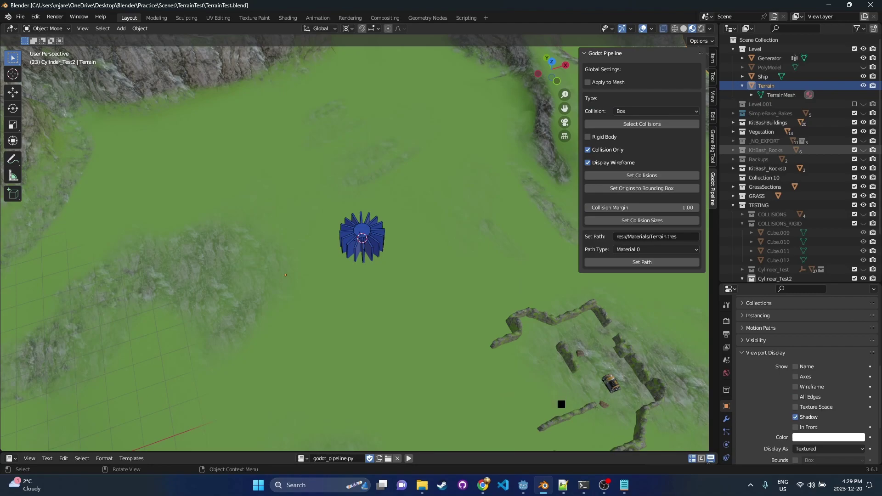
Step: Switch to Godot, delete the old Andarin node from the TestOutdoor scene, save the scene, and let the export reimport
left_click(524, 485)
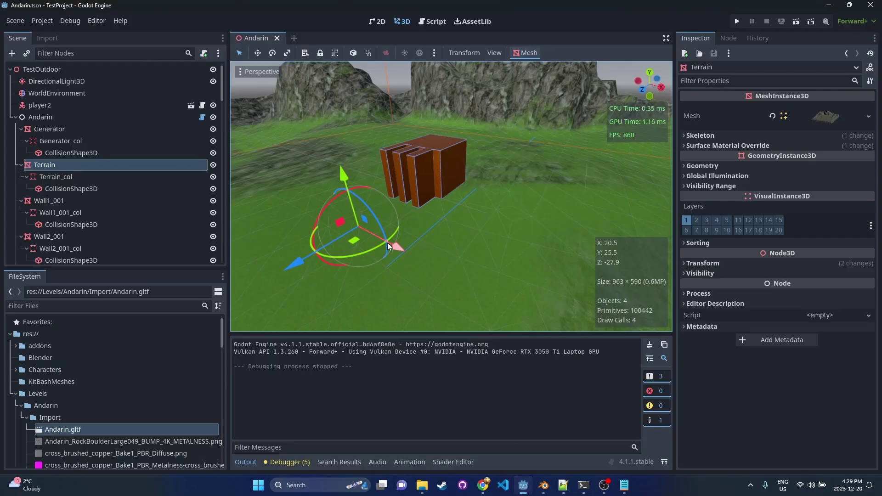
left_click(51, 118)
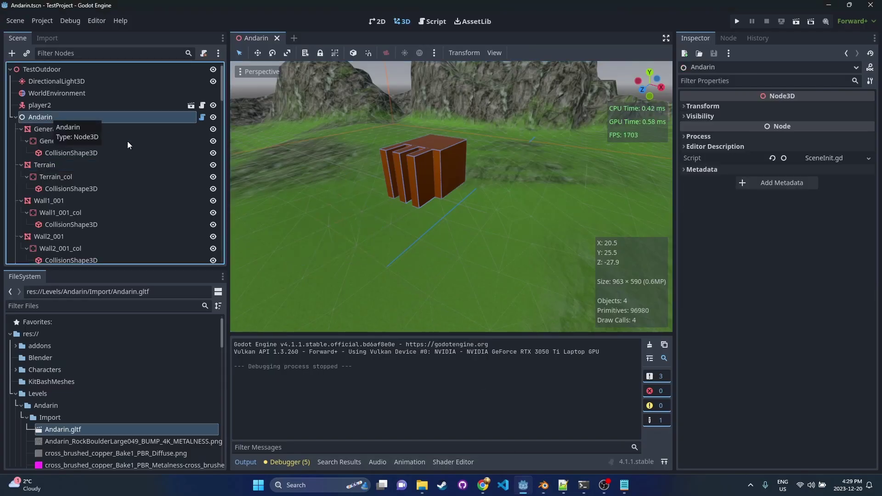
key("Delete")
key("Return")
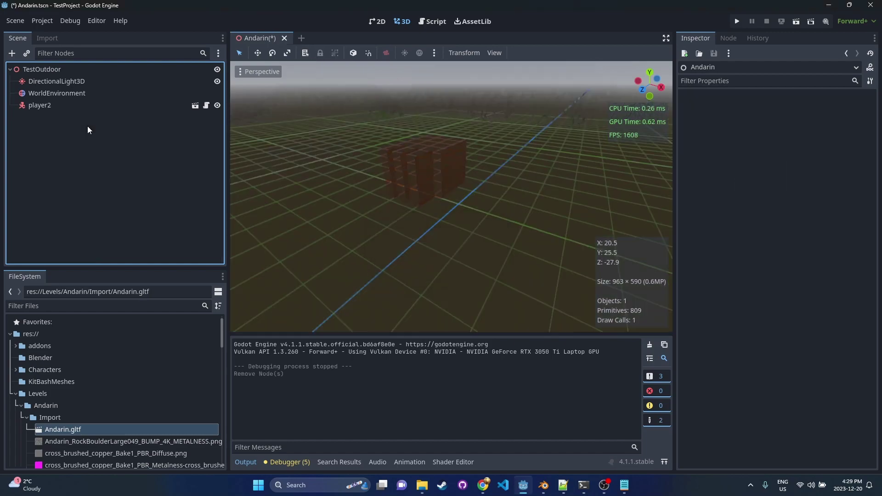
key("alt+Tab")
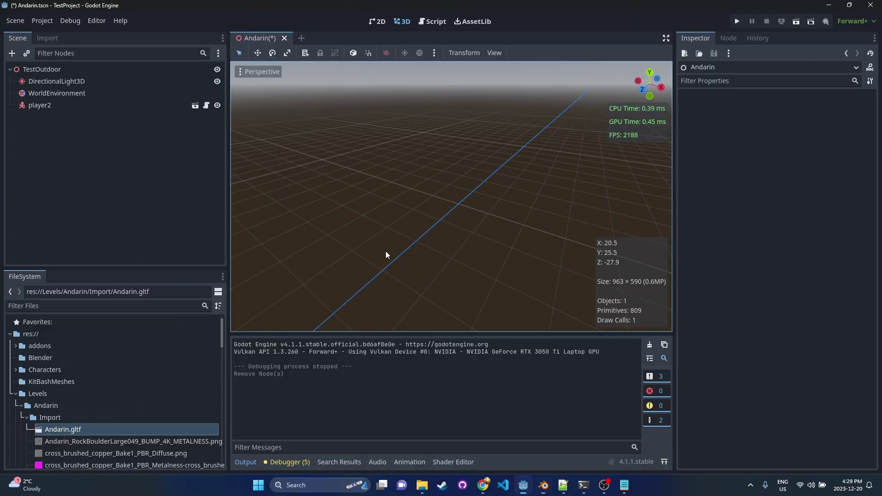
key("alt+Tab")
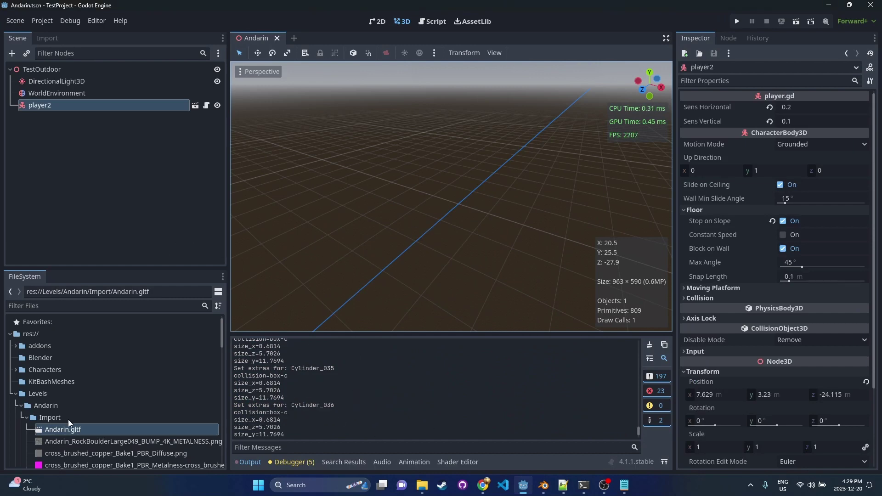
Step: Instance Andarin.gltf under TestOutdoor and make the new Andarin node local
left_click_drag(68, 429, 65, 122)
left_click_drag(57, 74, 57, 74)
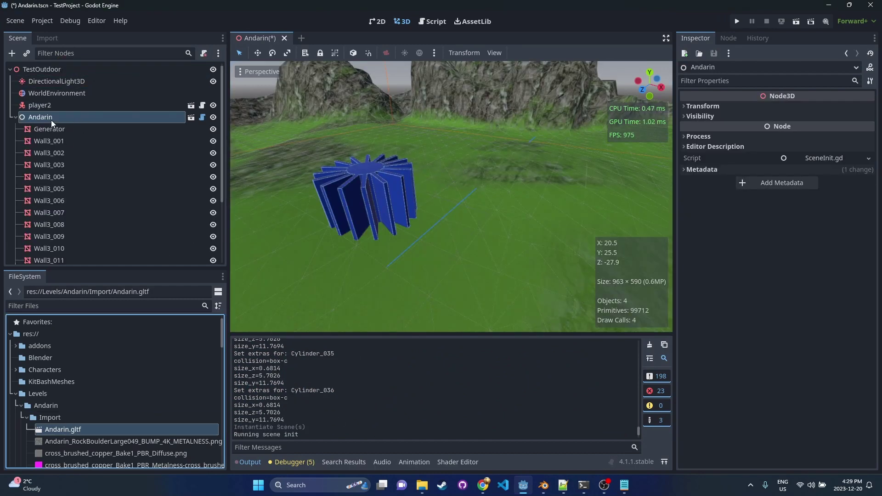
right_click(48, 118)
left_click(144, 417)
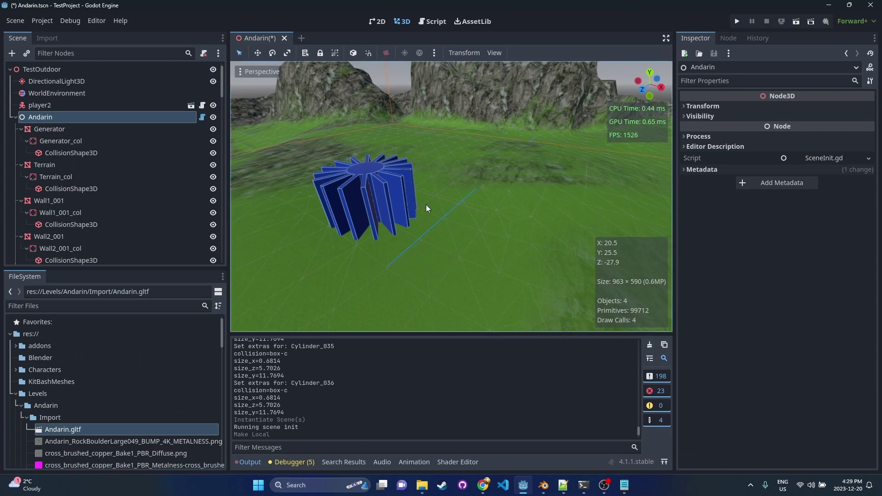
Step: Examine the imported finned cylinder in the 3D viewport up close and from different sides
key("w")
key("a")
right_click_drag(425, 208, 556, 205)
key("a")
key("s")
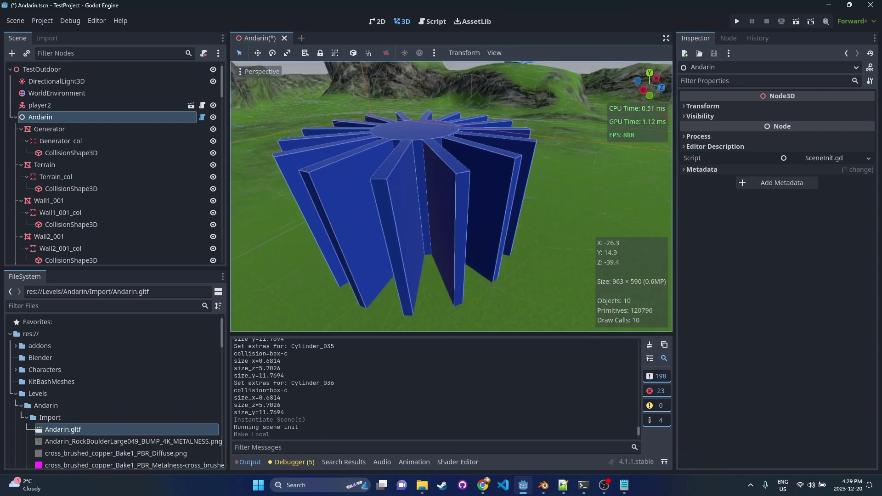
right_click_drag(397, 208, 397, 200)
key("w")
key("d")
right_click_drag(542, 200, 373, 207)
key("s")
Step: Save the scene, run the project, and walk the player toward the finned cylinder to test its collisions
key("ctrl+s")
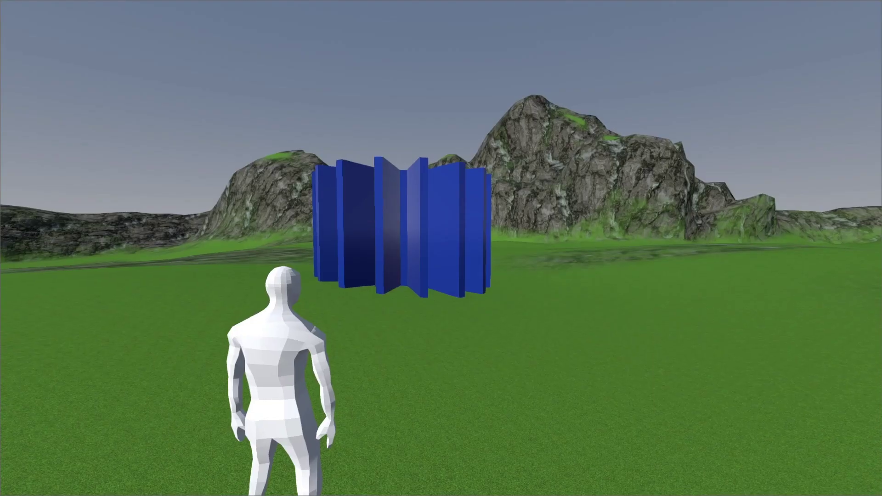
key("w")
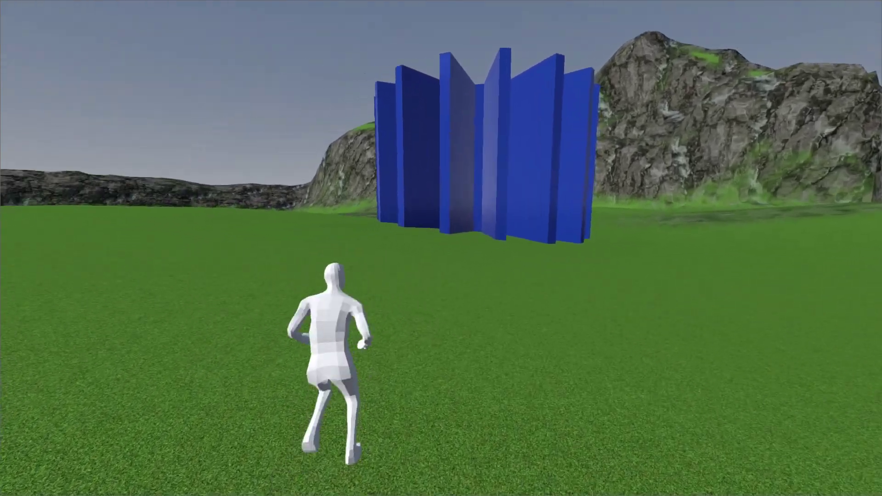